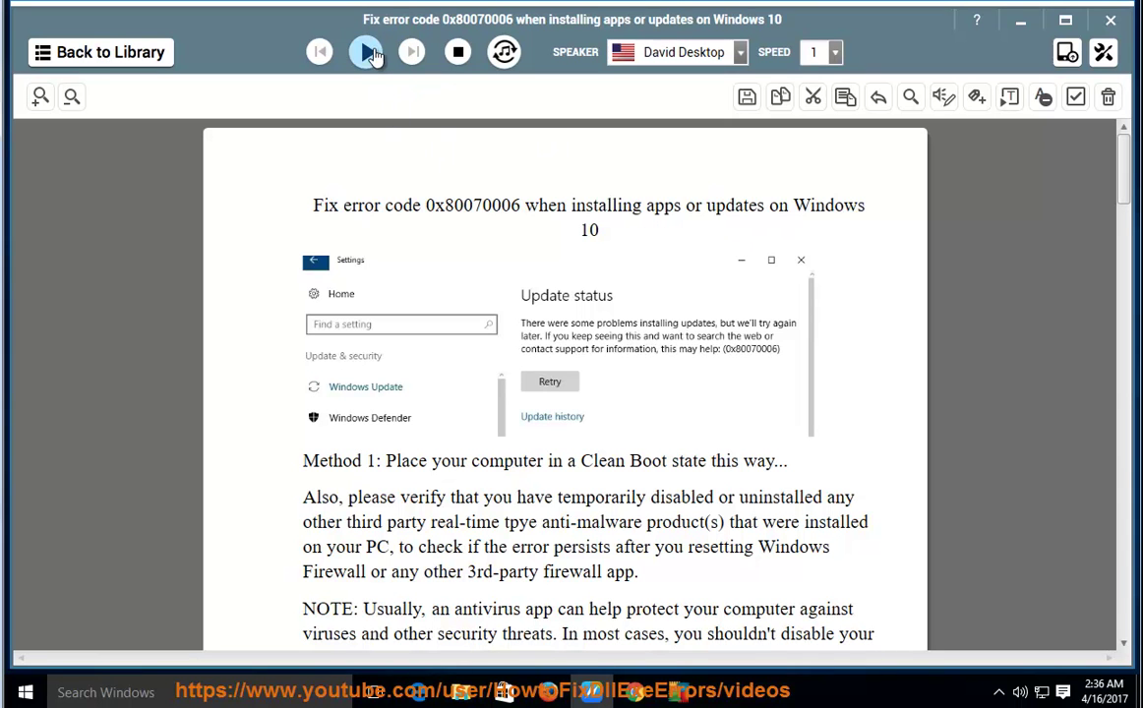
- Play the article title, Method 1 and its antivirus note aloud in the David Desktop voice
{"action": "left_click", "coordinate": [368, 53]}
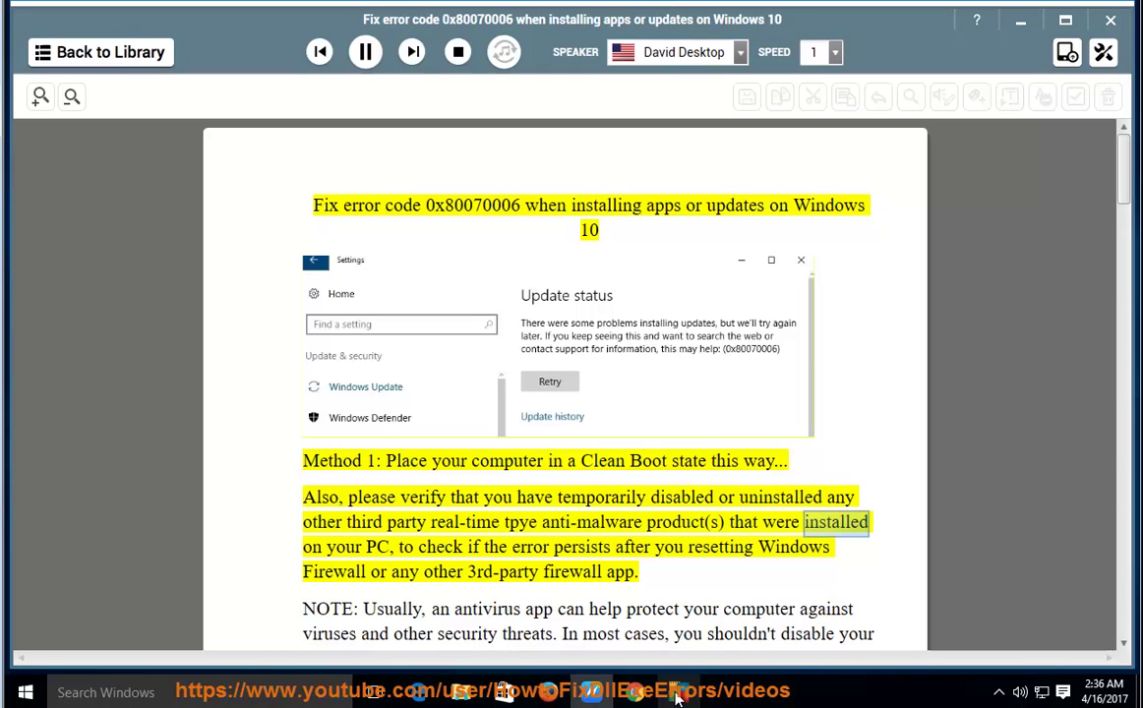
{"action": "mouse_move", "coordinate": [682, 688]}
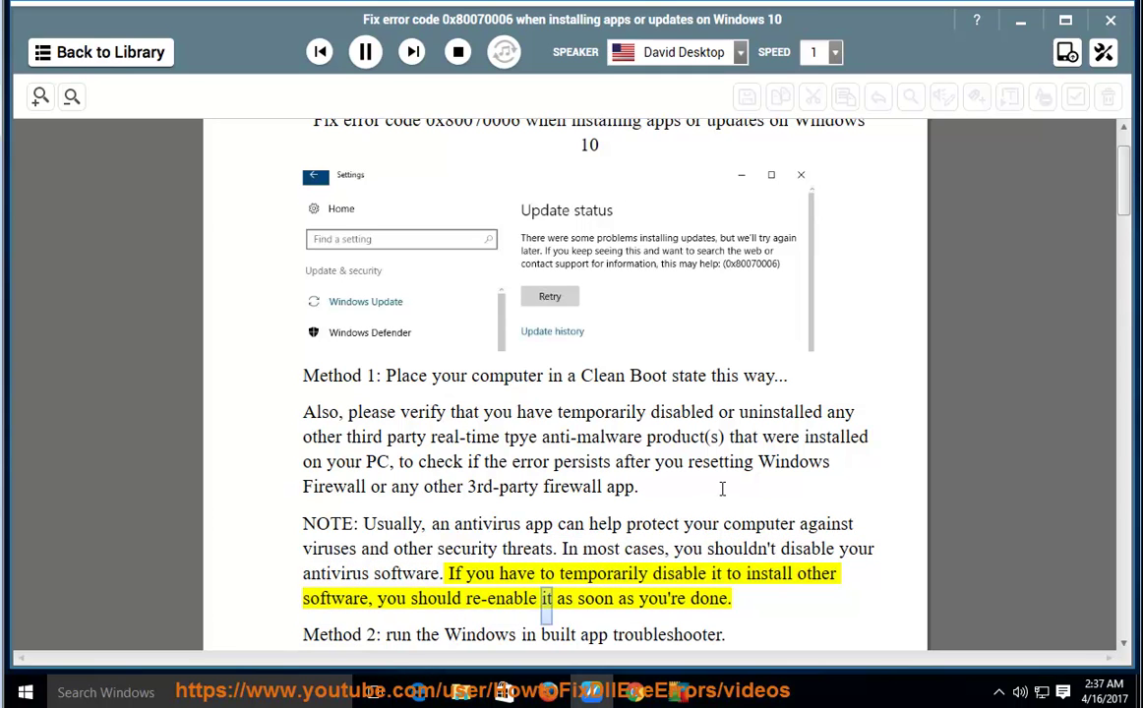
- Stop the narration, minimize NaturalReader and open Task Manager from the taskbar
{"action": "left_click", "coordinate": [365, 54]}
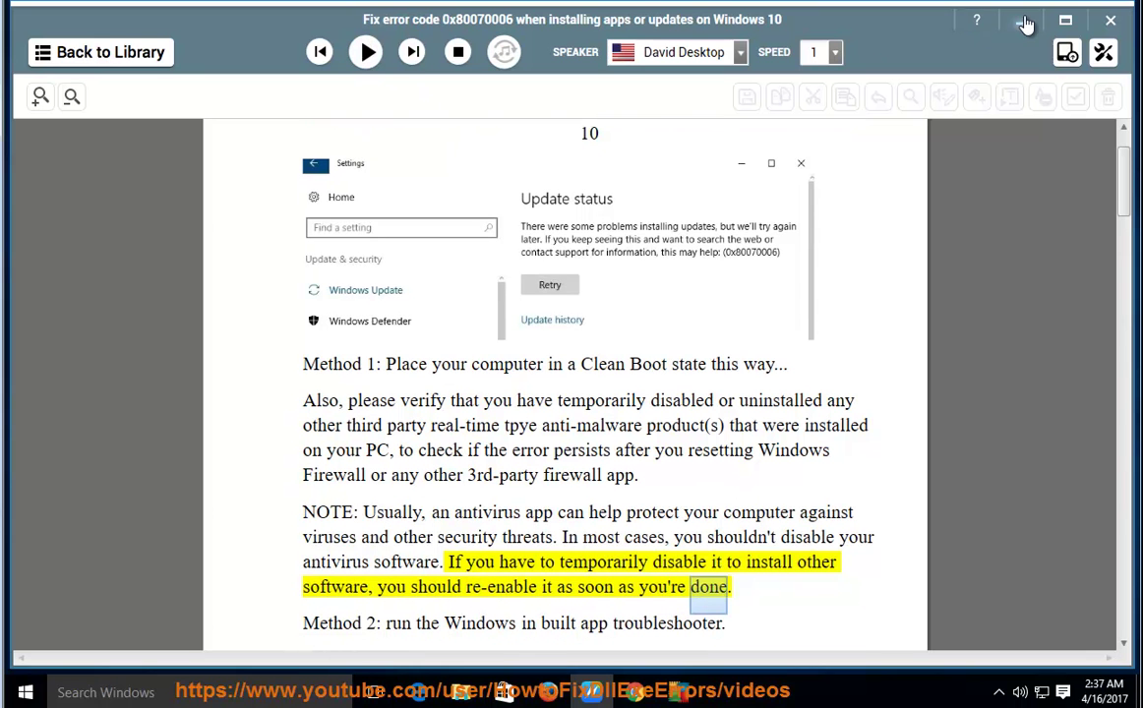
{"action": "left_click", "coordinate": [1137, 692]}
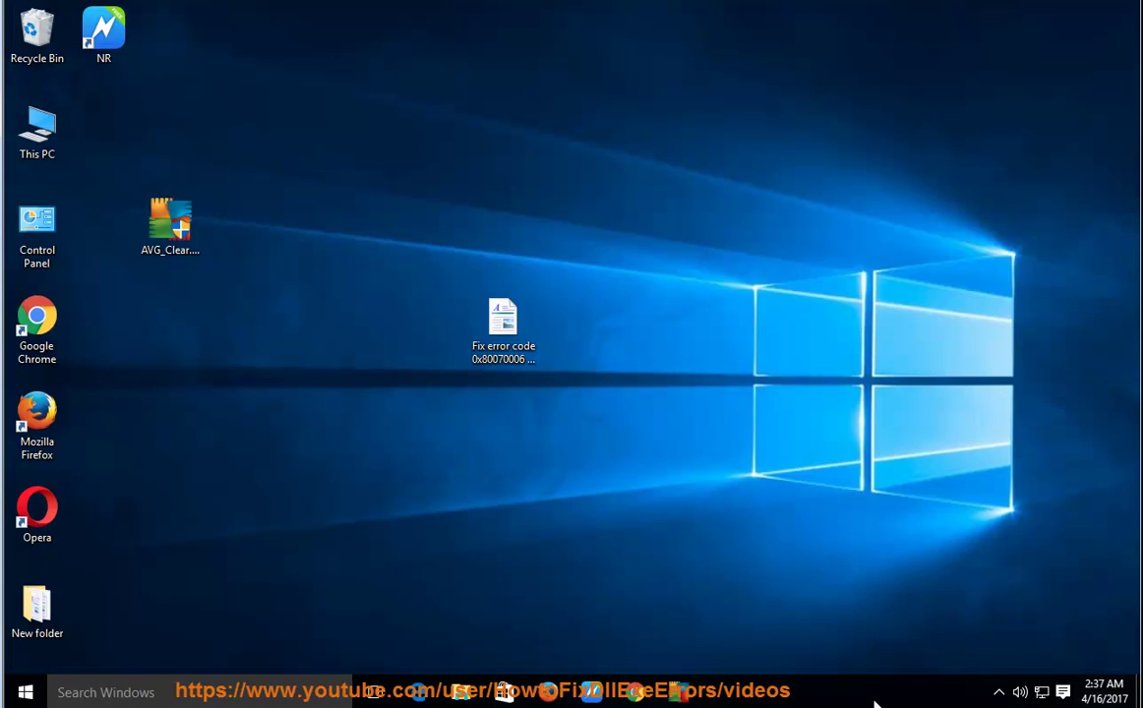
{"action": "right_click", "coordinate": [816, 700]}
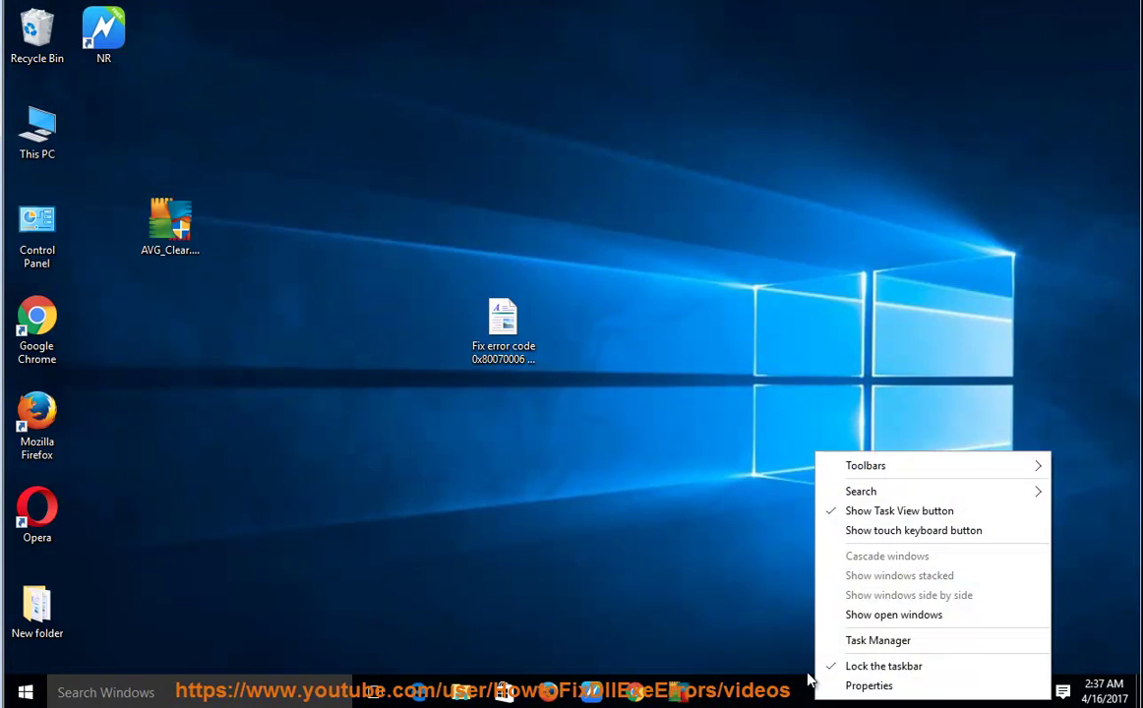
{"action": "left_click", "coordinate": [930, 647]}
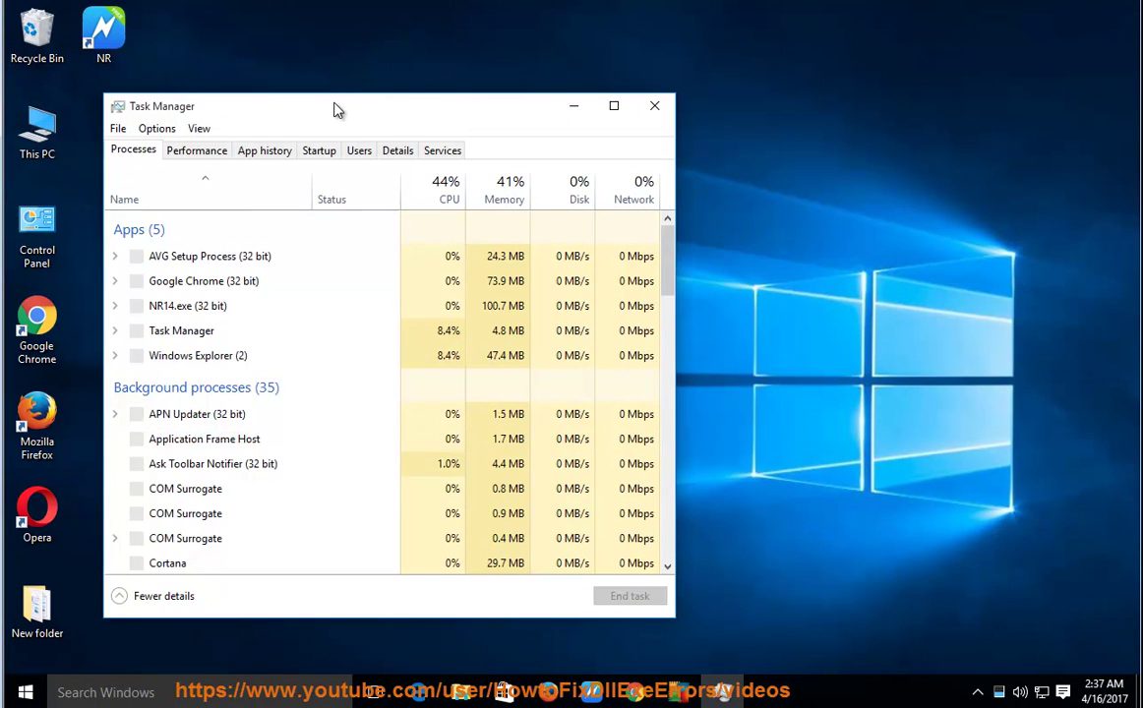
{"action": "left_click_drag", "start_coordinate": [474, 93], "coordinate": [519, 127]}
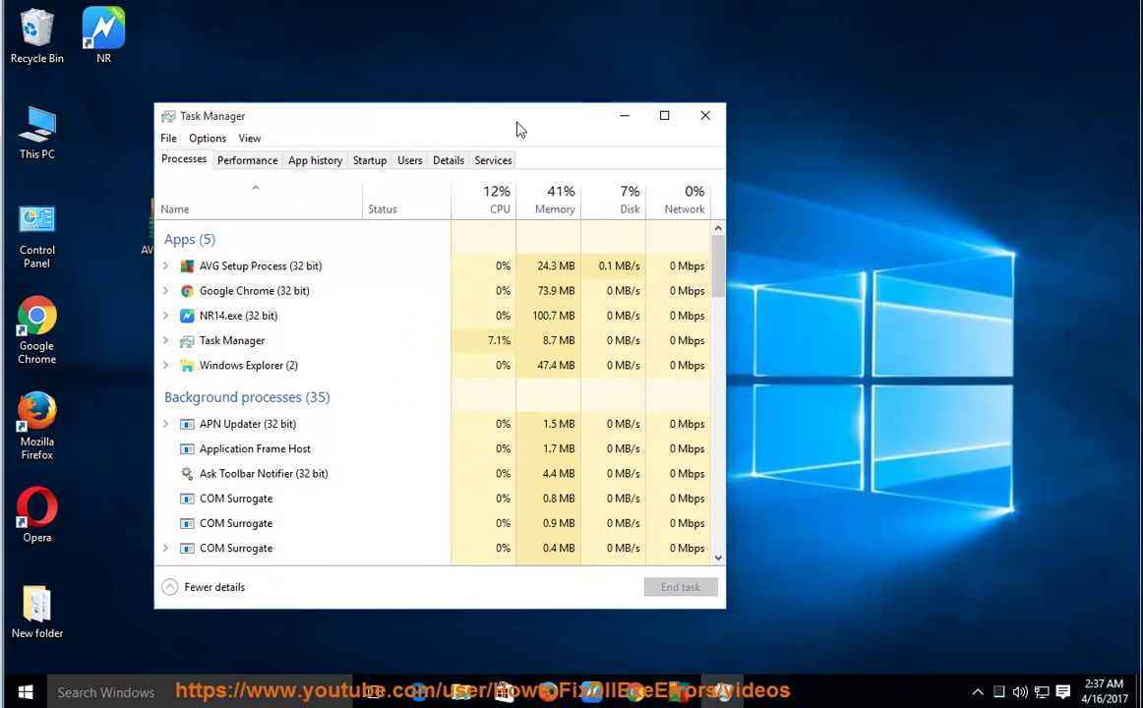
- On the Startup list, disable Ask Toolbar Notifier and Internet Download Manager from launching at startup
{"action": "left_click", "coordinate": [358, 163]}
{"action": "left_click", "coordinate": [497, 227]}
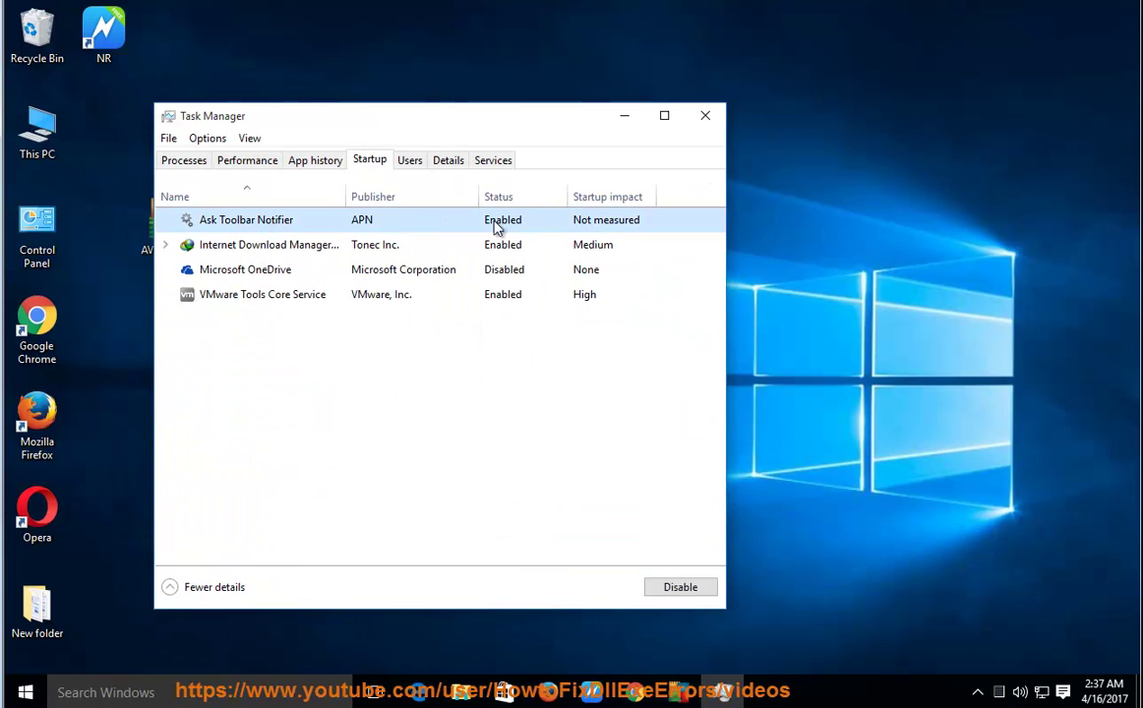
{"action": "left_click", "coordinate": [692, 593]}
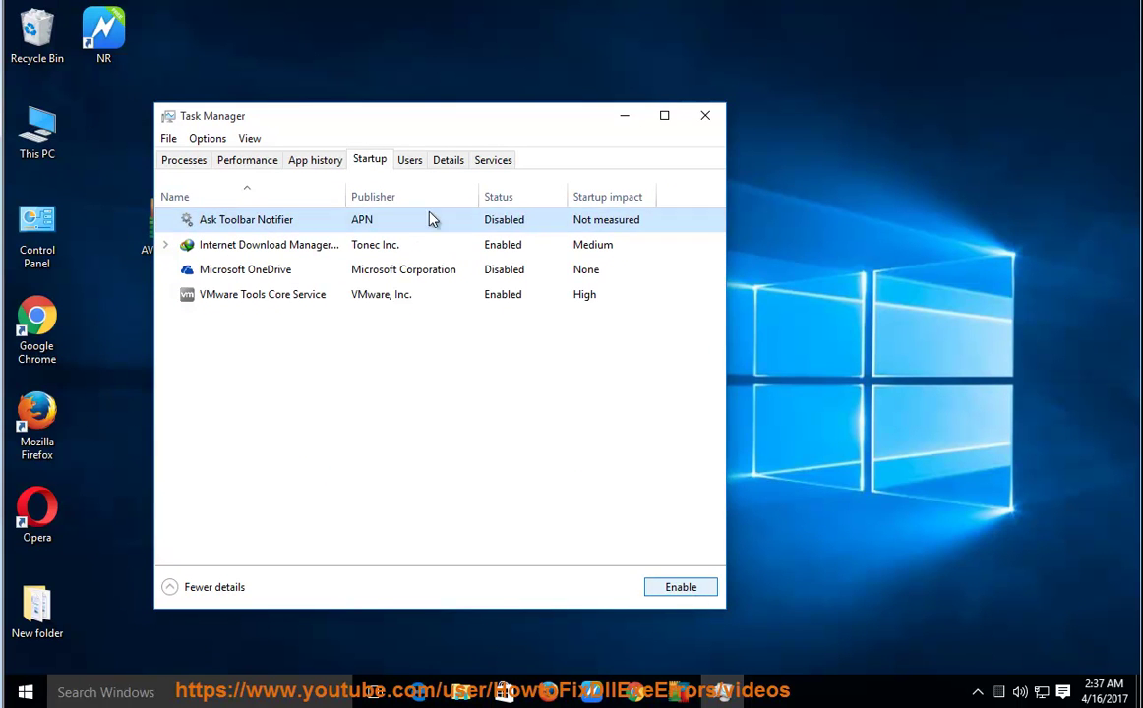
{"action": "left_click", "coordinate": [295, 248]}
{"action": "left_click", "coordinate": [688, 587]}
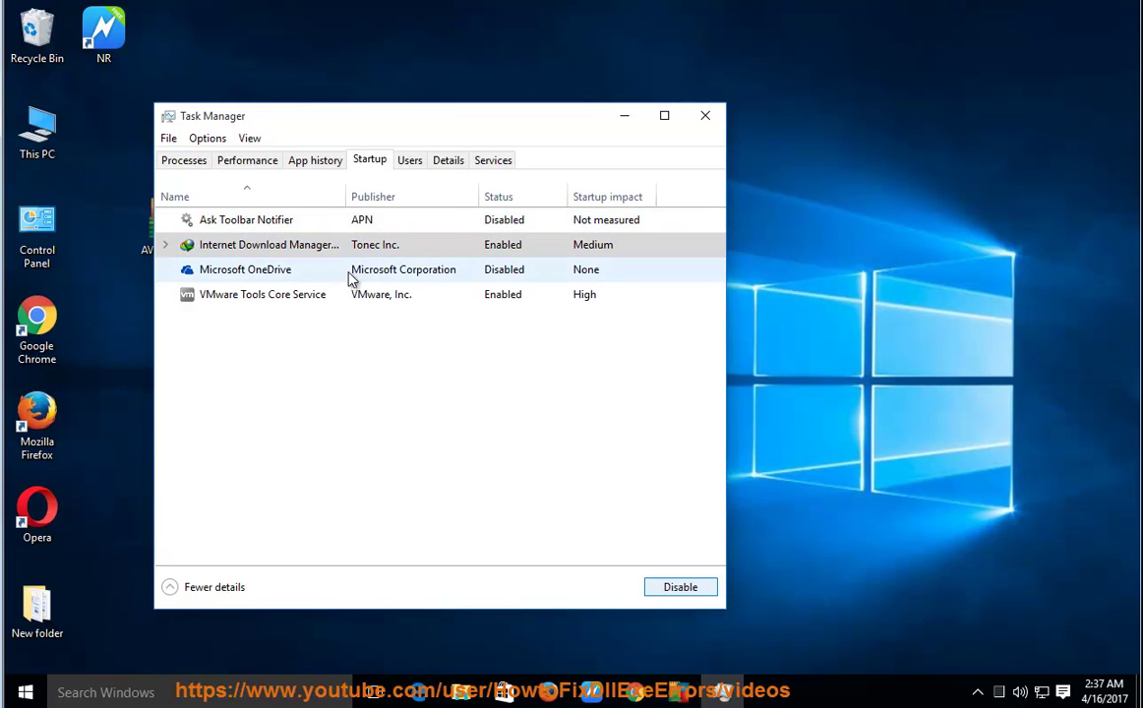
{"action": "left_click", "coordinate": [313, 269]}
{"action": "left_click", "coordinate": [423, 297]}
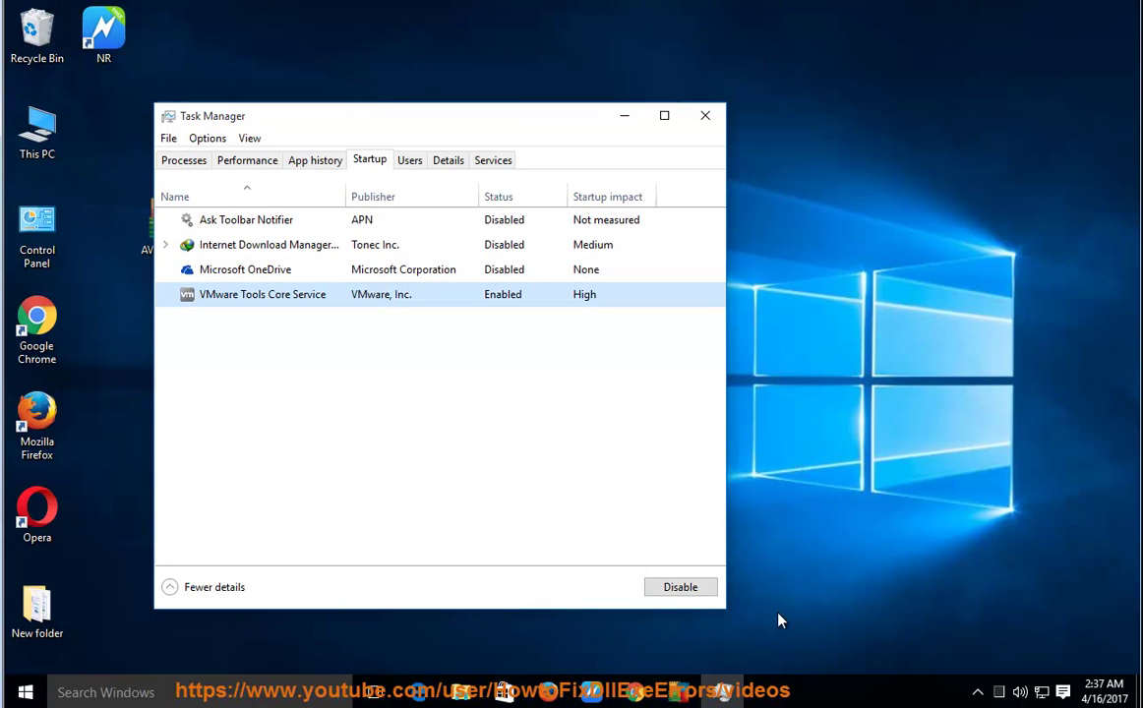
{"action": "double_click", "coordinate": [439, 251]}
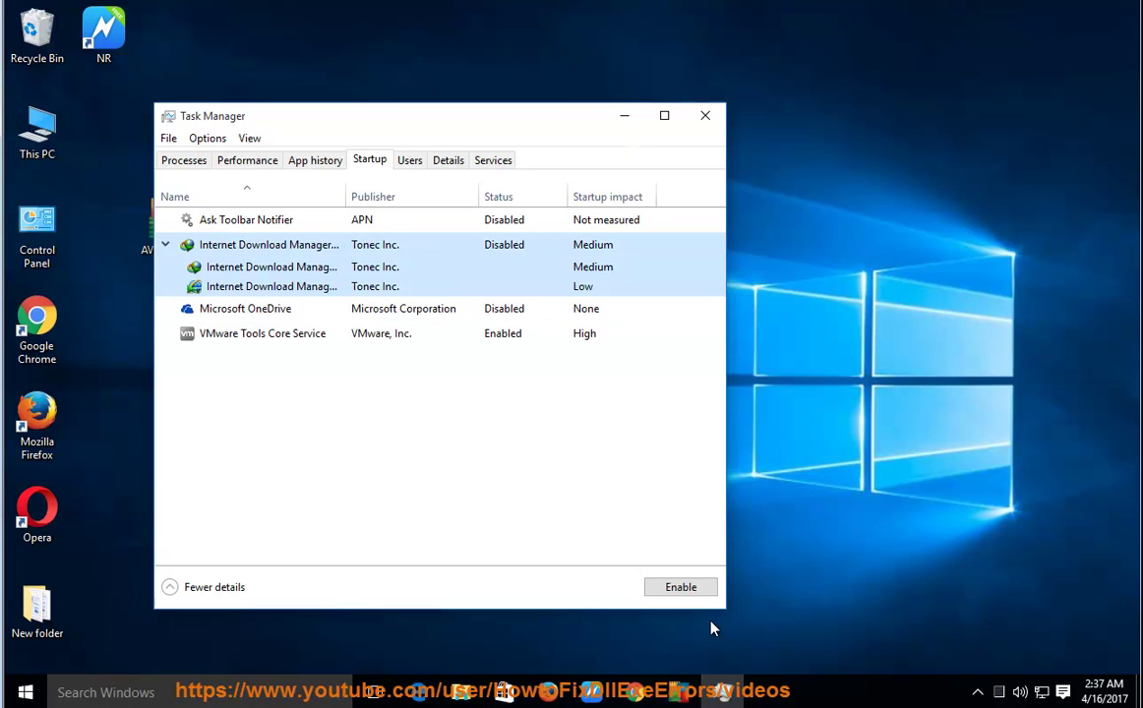
{"action": "left_click", "coordinate": [681, 587]}
{"action": "left_click", "coordinate": [706, 115]}
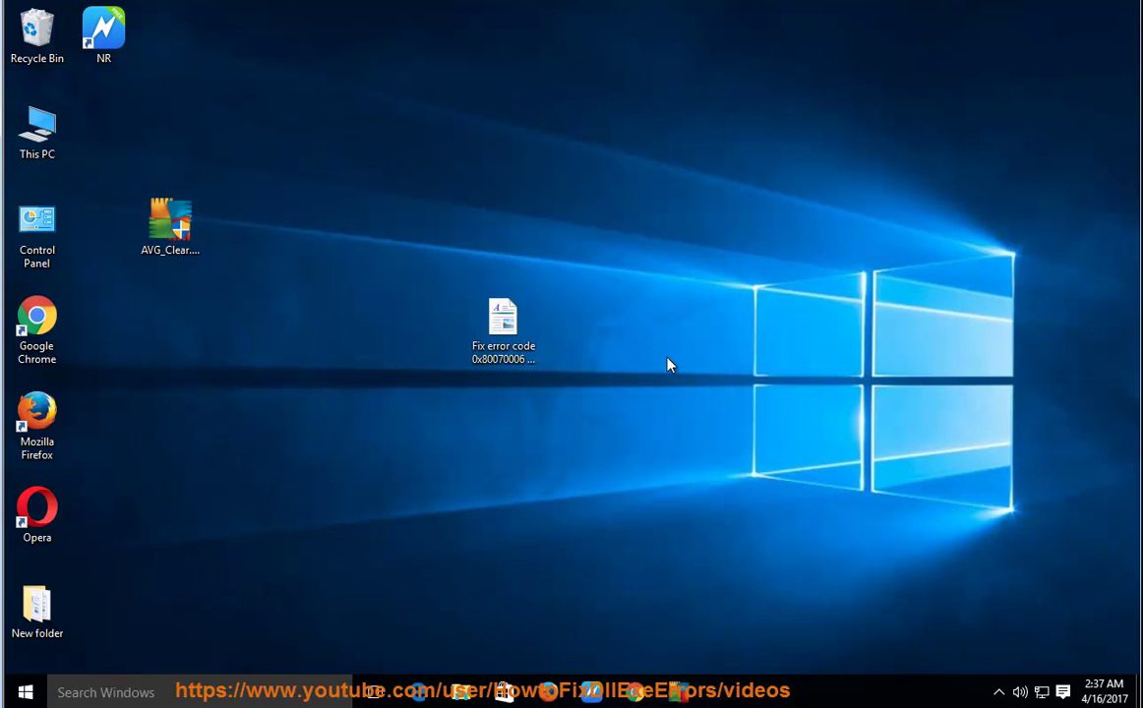
{"action": "key", "text": "super+r"}
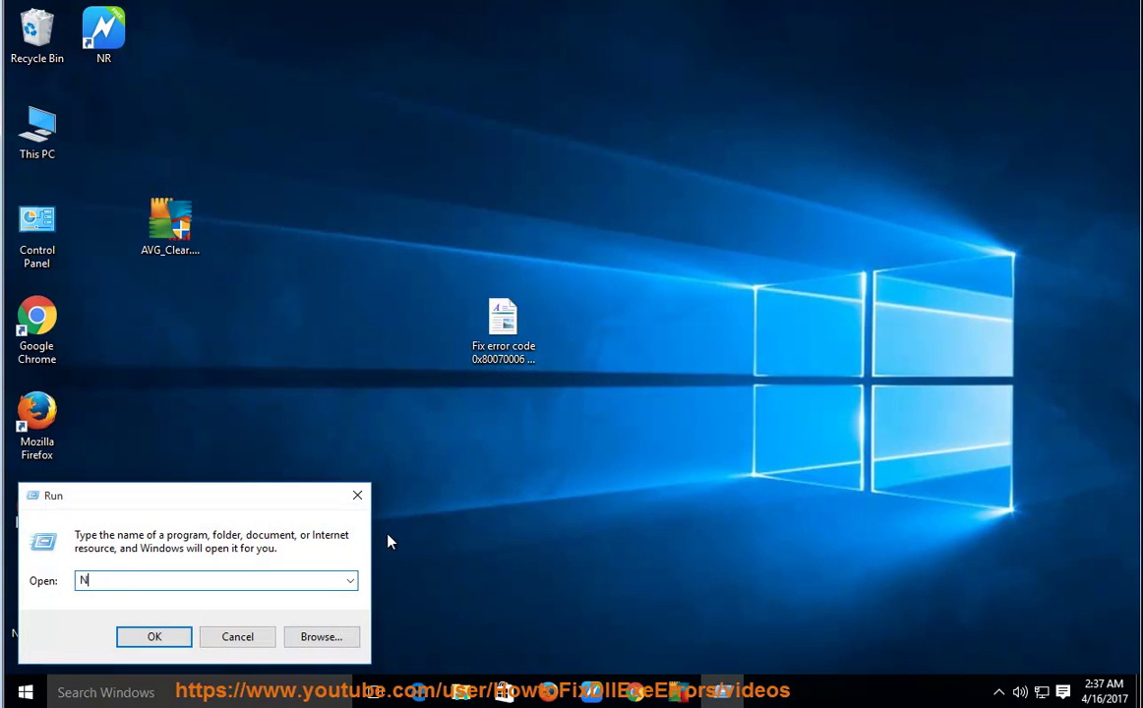
{"action": "type", "text": "MSCONFIG"}
{"action": "left_click_drag", "start_coordinate": [186, 581], "coordinate": [10, 592]}
{"action": "left_click", "coordinate": [155, 637]}
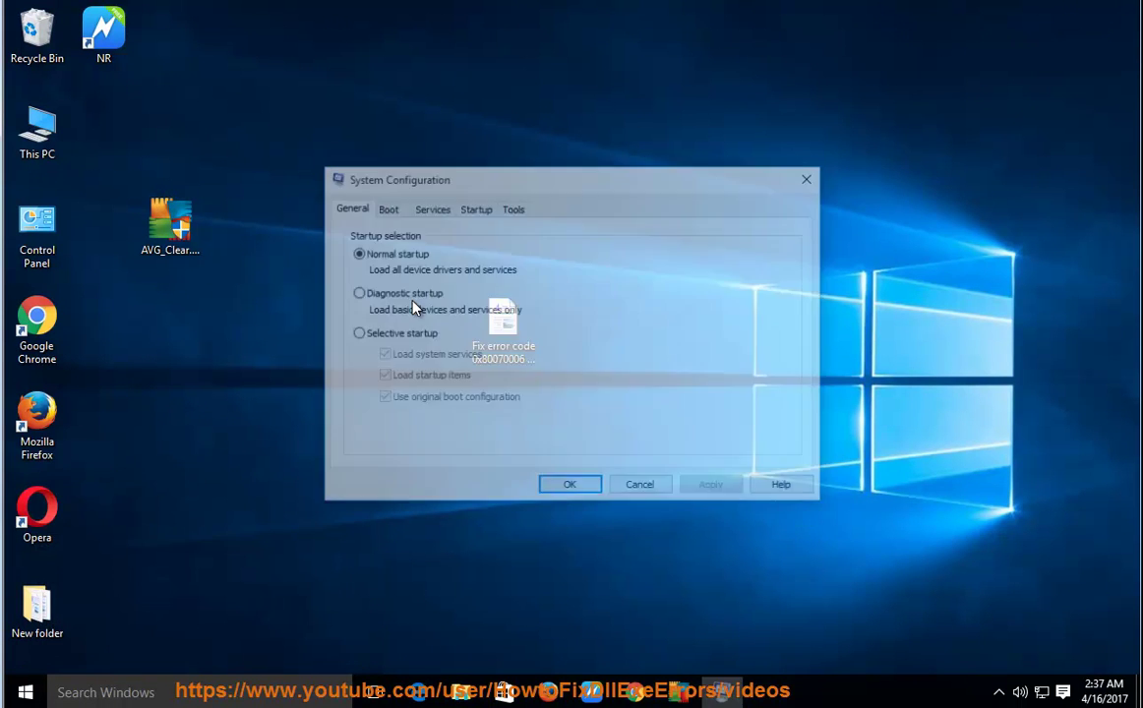
{"action": "left_click", "coordinate": [430, 211]}
{"action": "left_click", "coordinate": [389, 460]}
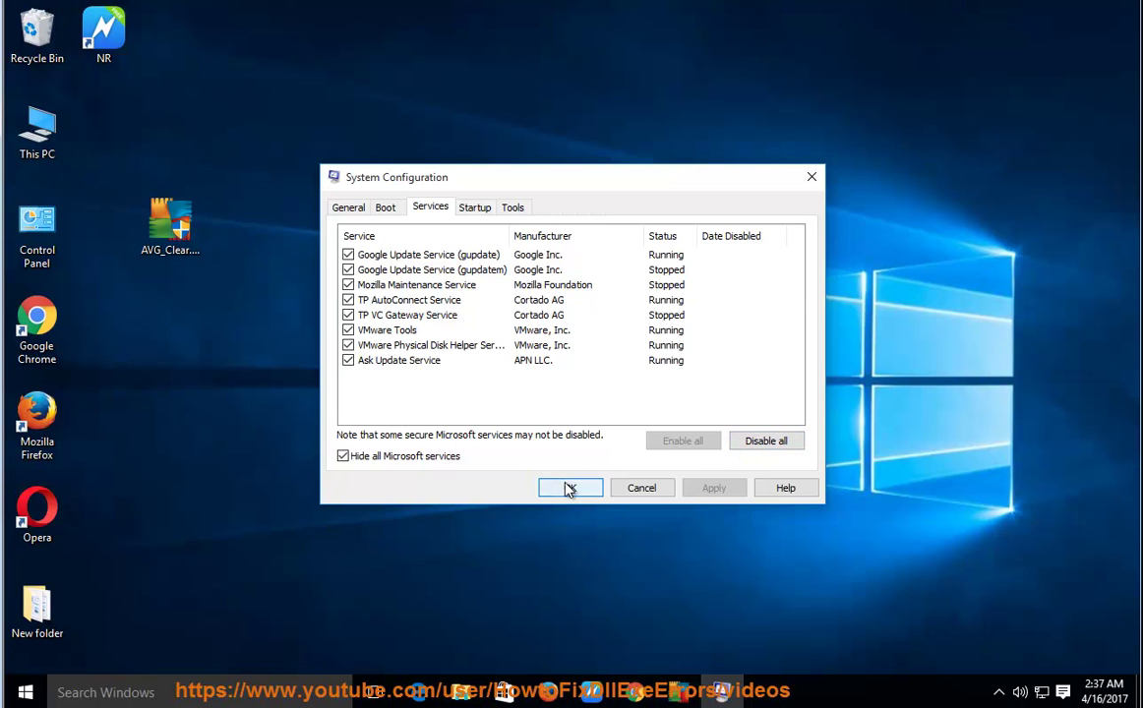
{"action": "left_click", "coordinate": [639, 489]}
- Bring NaturalReader back, read Method 2 aloud, then stop playback
{"action": "left_click", "coordinate": [590, 693]}
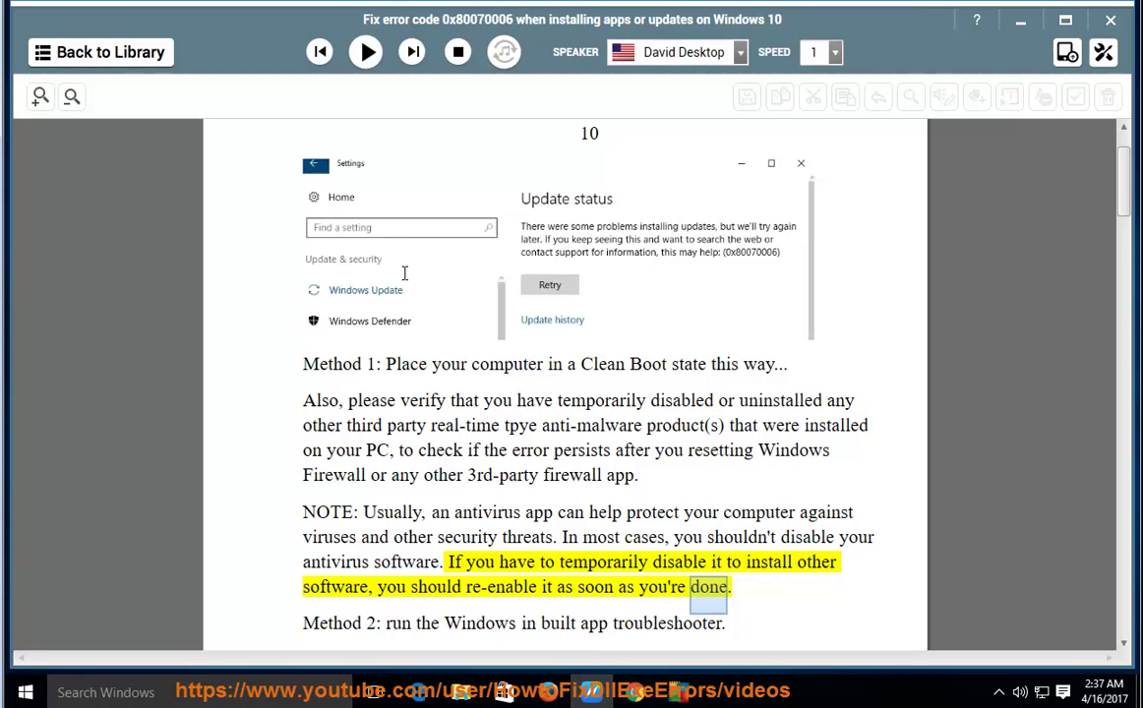
{"action": "left_click", "coordinate": [366, 55]}
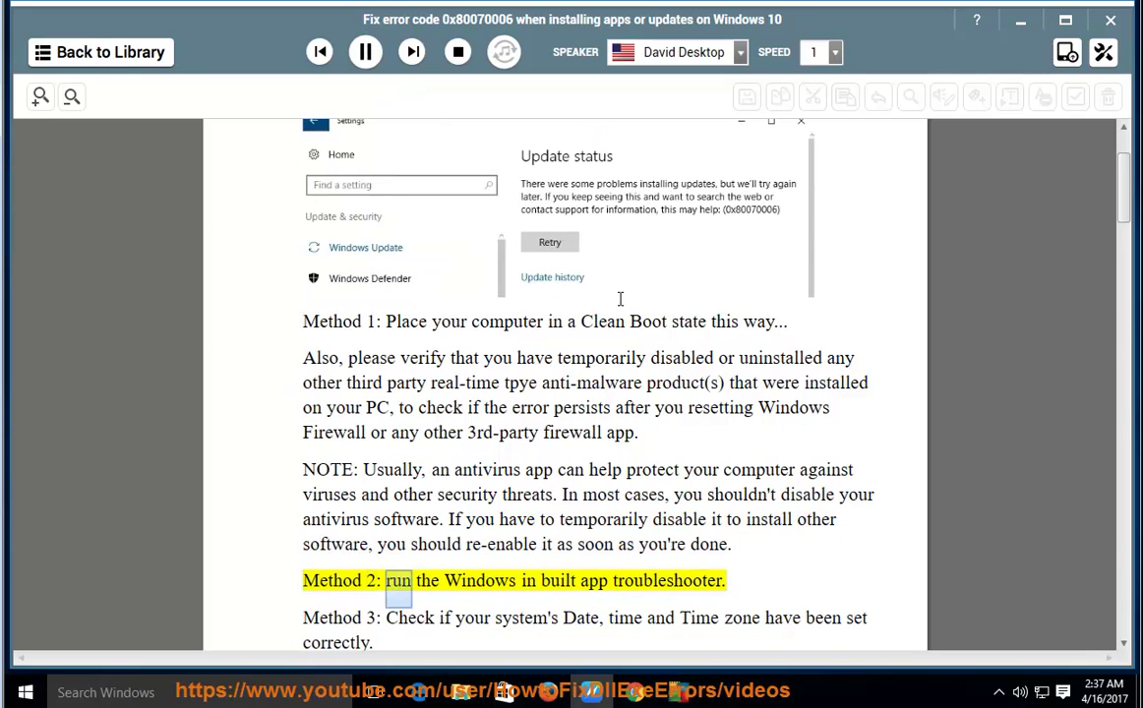
{"action": "left_click", "coordinate": [365, 52]}
- Search 'TROU' for Troubleshooting and start the Windows Store Apps troubleshooter from the full list
{"action": "left_click", "coordinate": [146, 689]}
{"action": "type", "text": "TROU"}
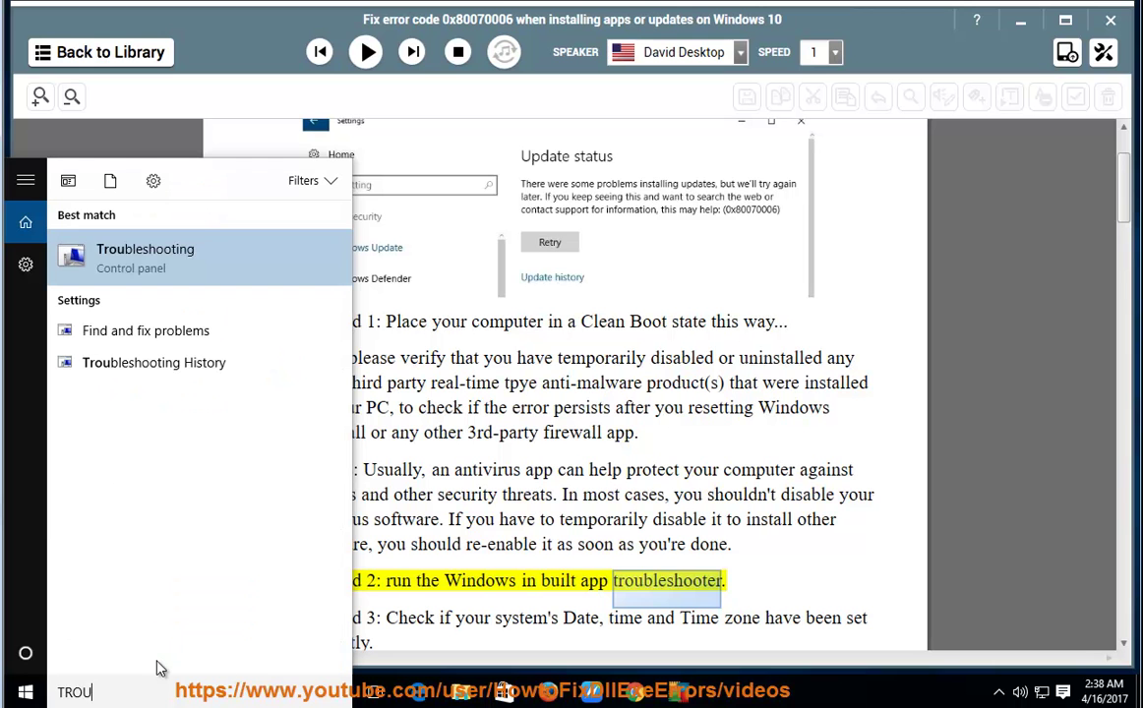
{"action": "left_click", "coordinate": [200, 261]}
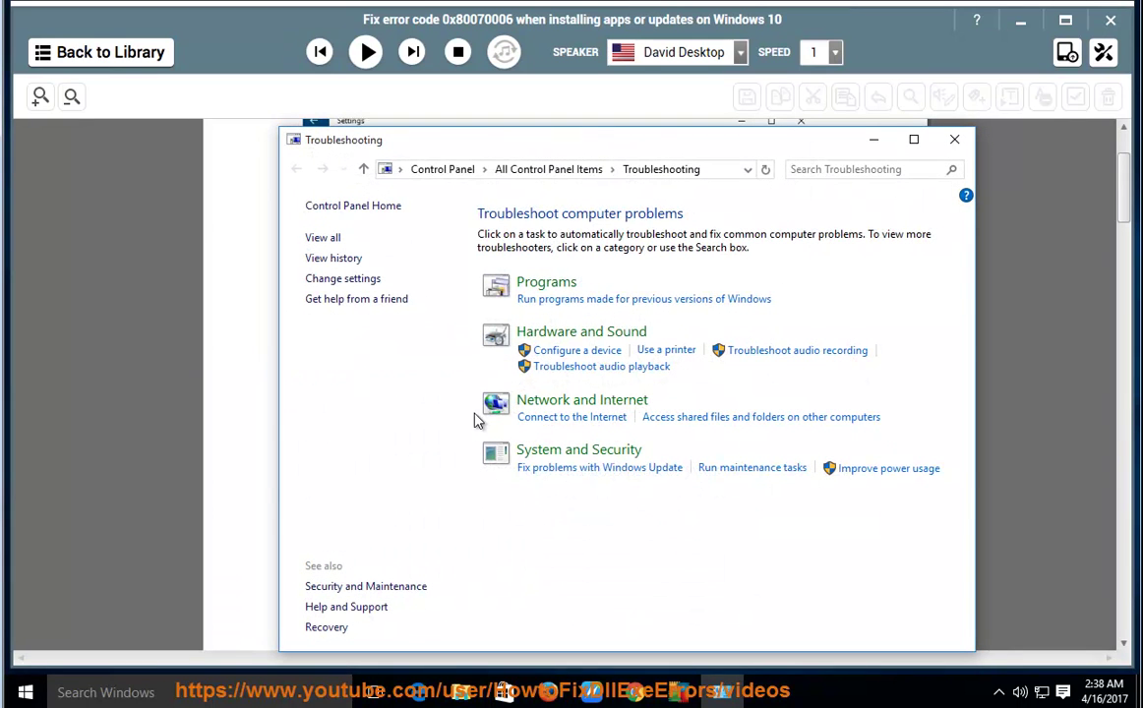
{"action": "left_click", "coordinate": [320, 237]}
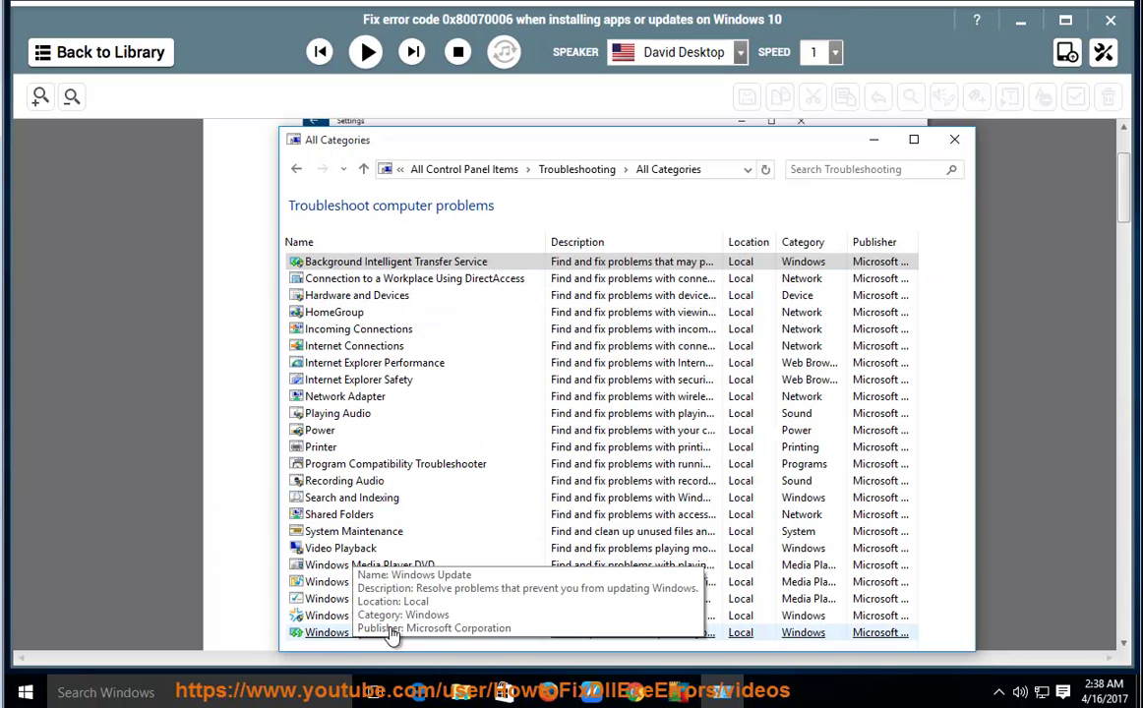
{"action": "left_click", "coordinate": [325, 615]}
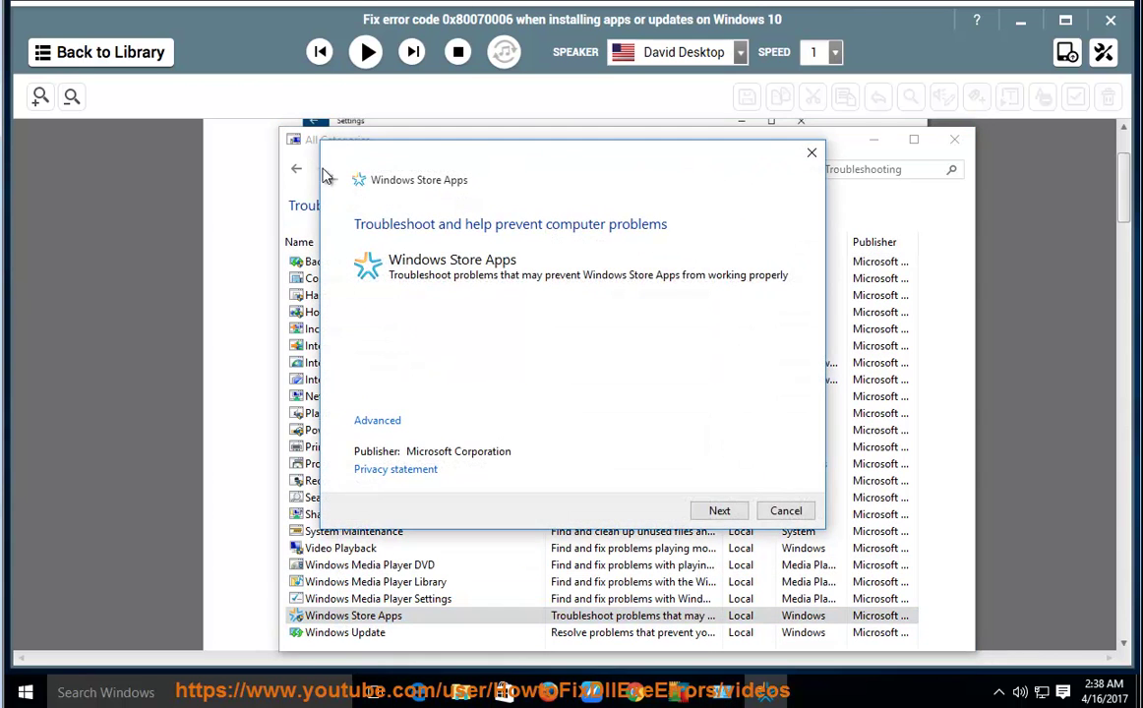
{"action": "left_click", "coordinate": [952, 141]}
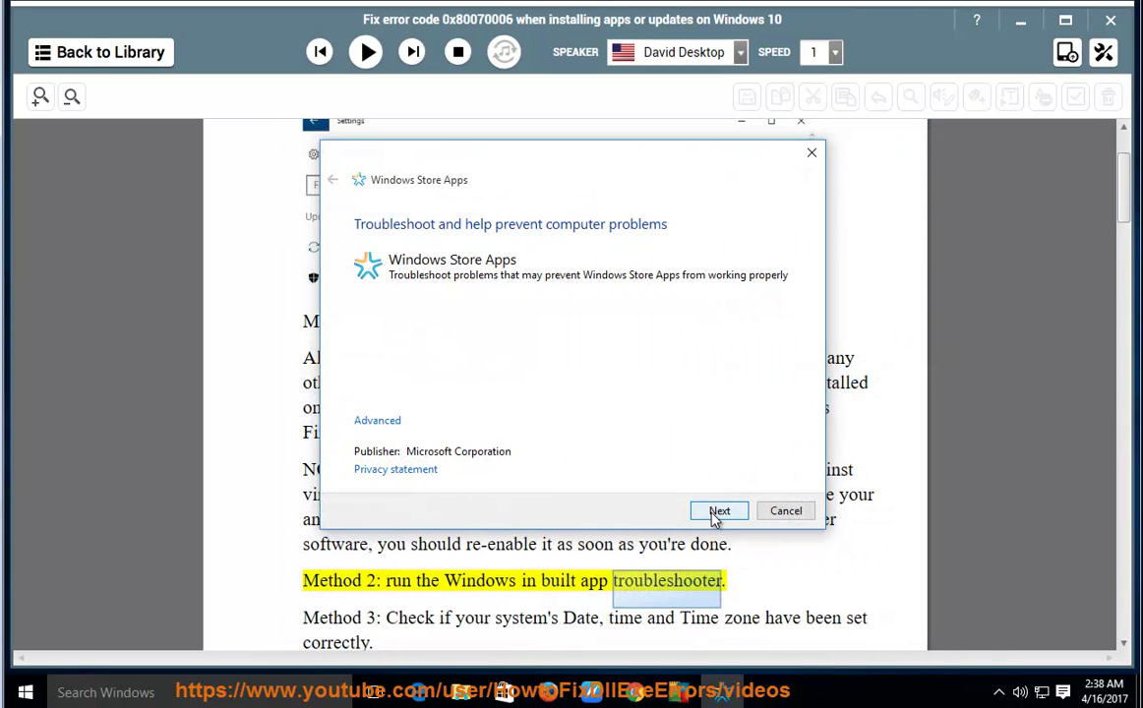
{"action": "left_click", "coordinate": [719, 509]}
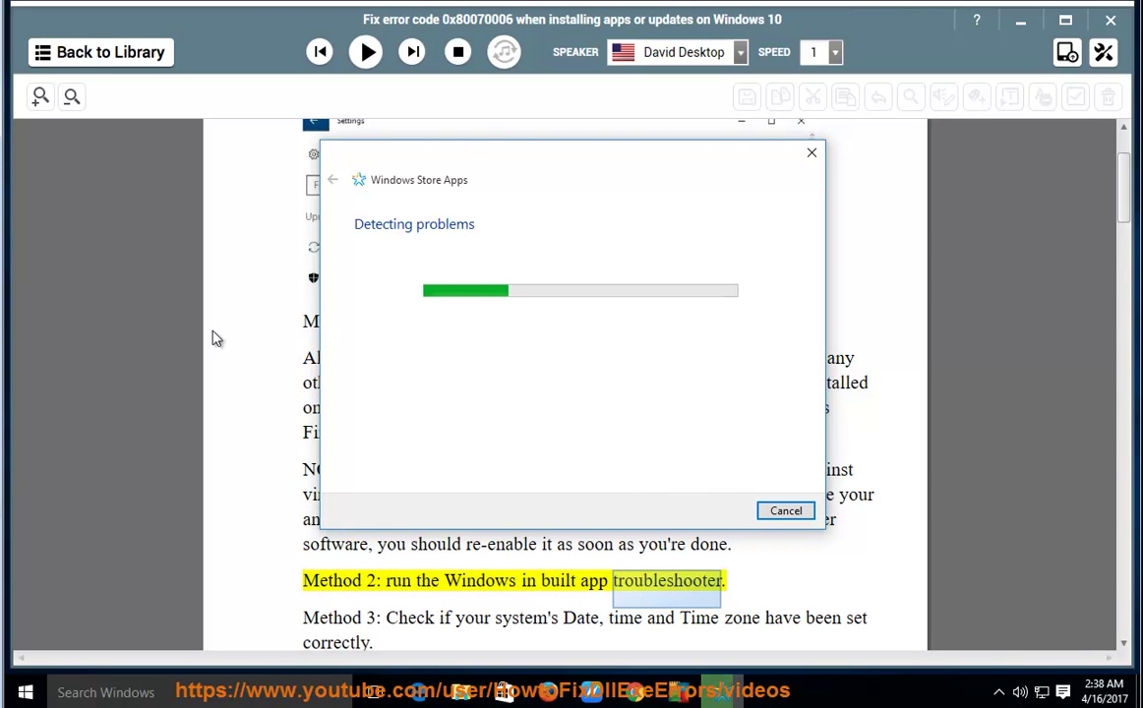
- Close the Windows Store Apps troubleshooter and have Method 3 read aloud, then stop
{"action": "left_click", "coordinate": [786, 512]}
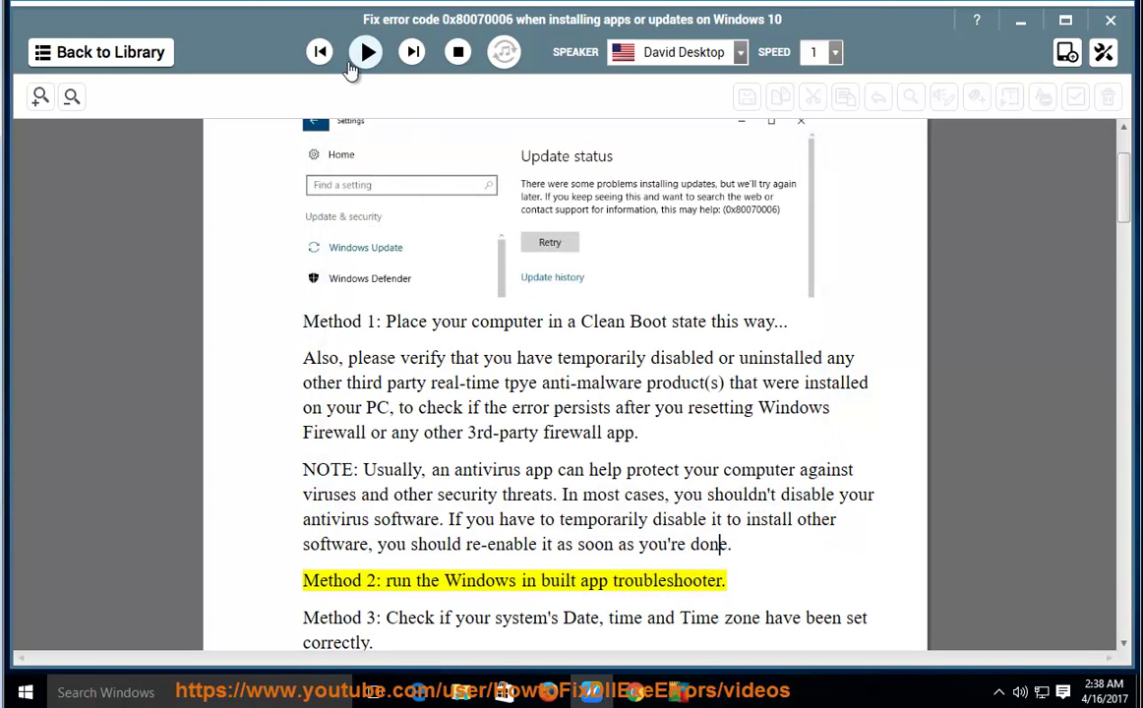
{"action": "left_click", "coordinate": [358, 56]}
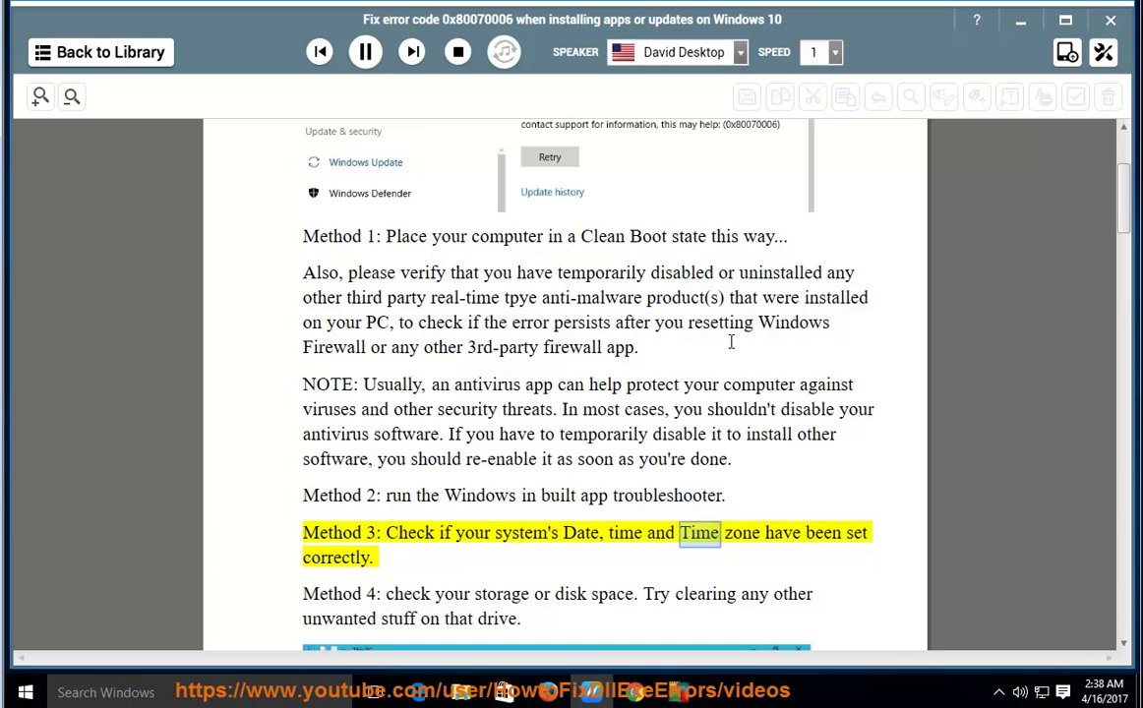
{"action": "left_click", "coordinate": [365, 52]}
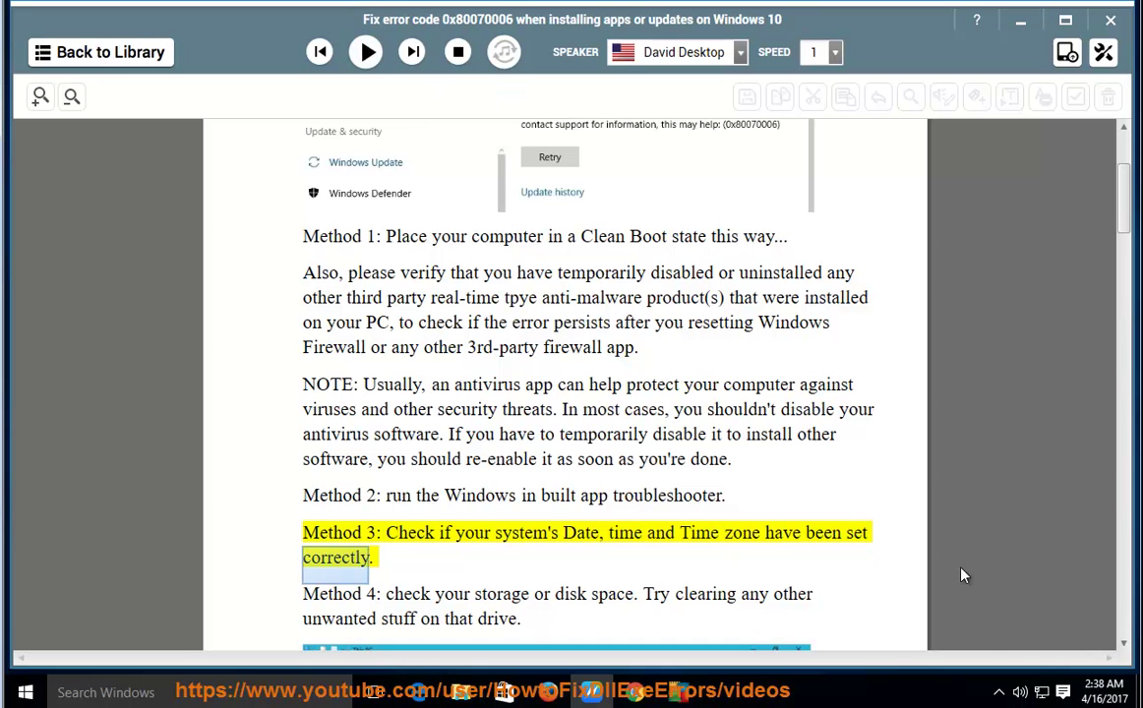
- Verify Date & time uses Pacific Time (US & Canada), close Settings and resume narration
{"action": "left_click", "coordinate": [1099, 692]}
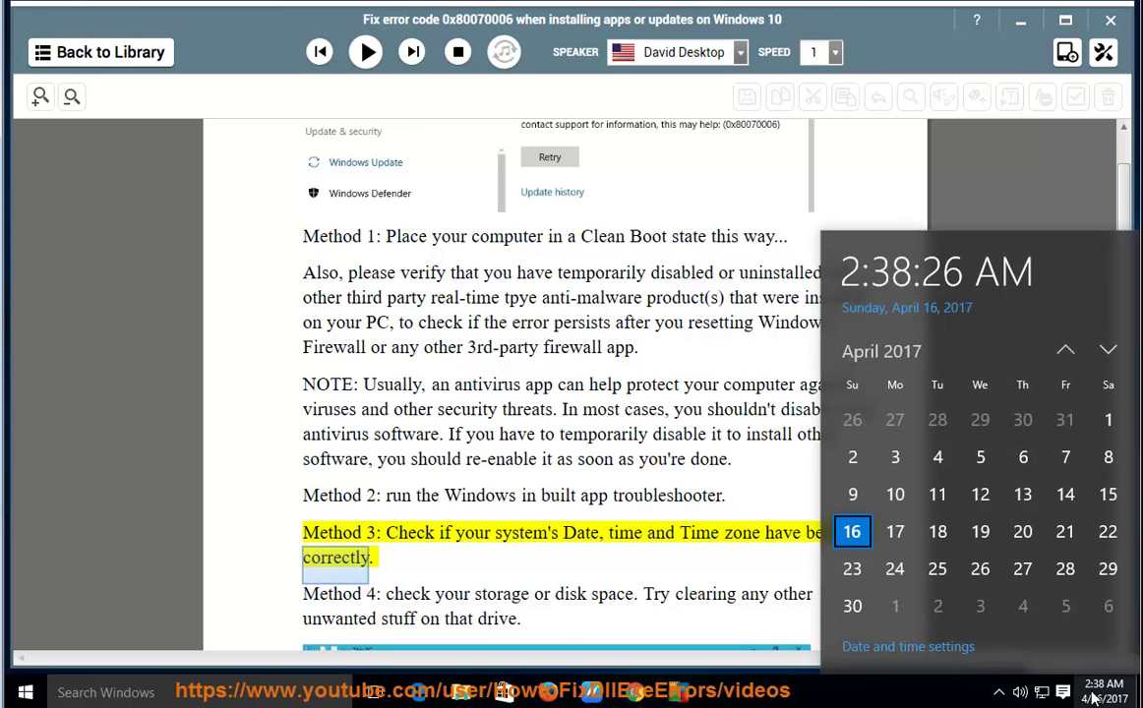
{"action": "left_click", "coordinate": [929, 646]}
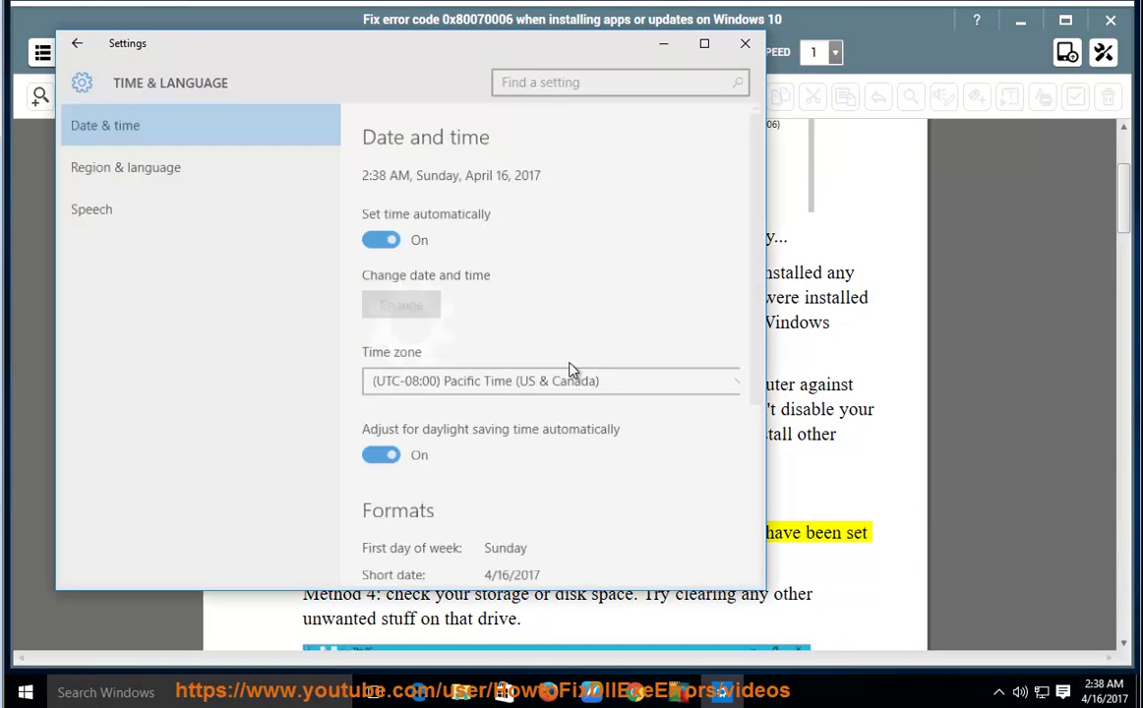
{"action": "left_click", "coordinate": [489, 386]}
{"action": "left_click", "coordinate": [194, 336]}
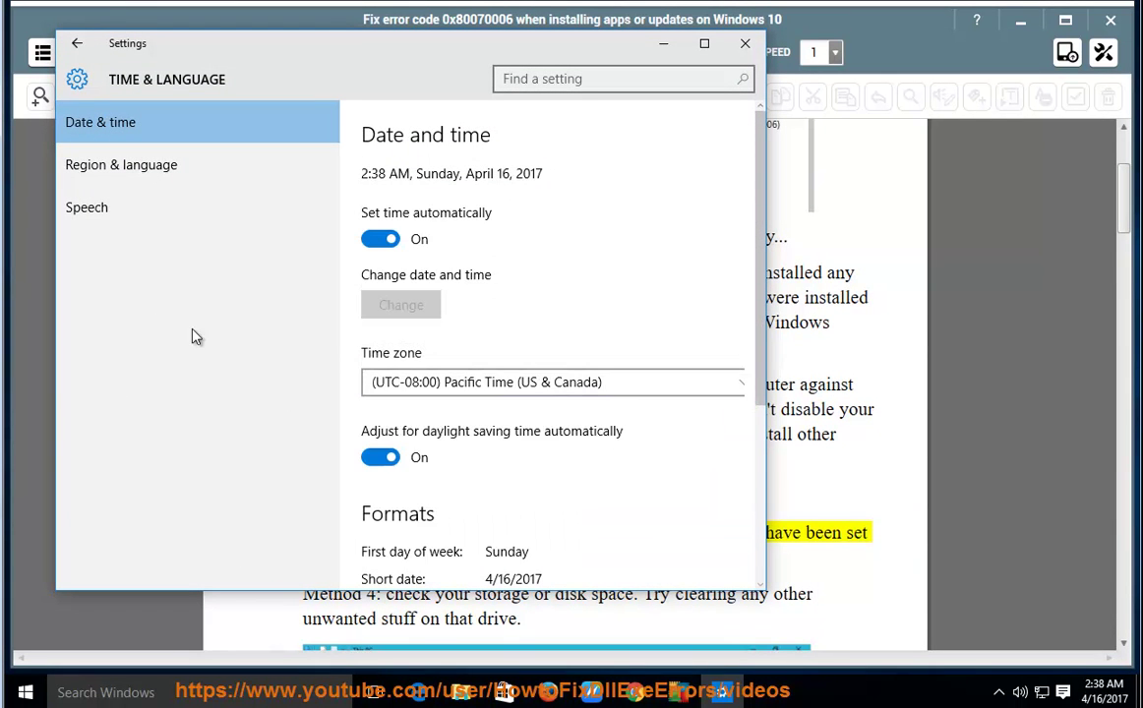
{"action": "left_click", "coordinate": [745, 43]}
{"action": "left_click", "coordinate": [366, 53]}
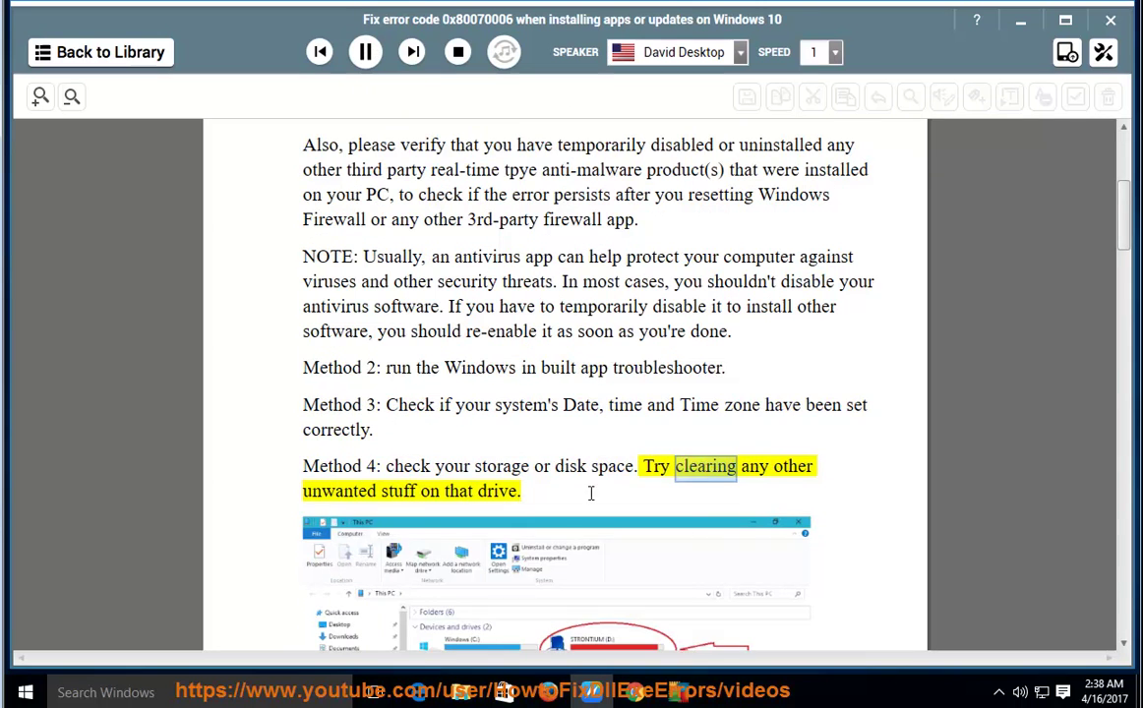
- Pause narration after Method 4 on clearing disk space and show the desktop
{"action": "left_click", "coordinate": [365, 52]}
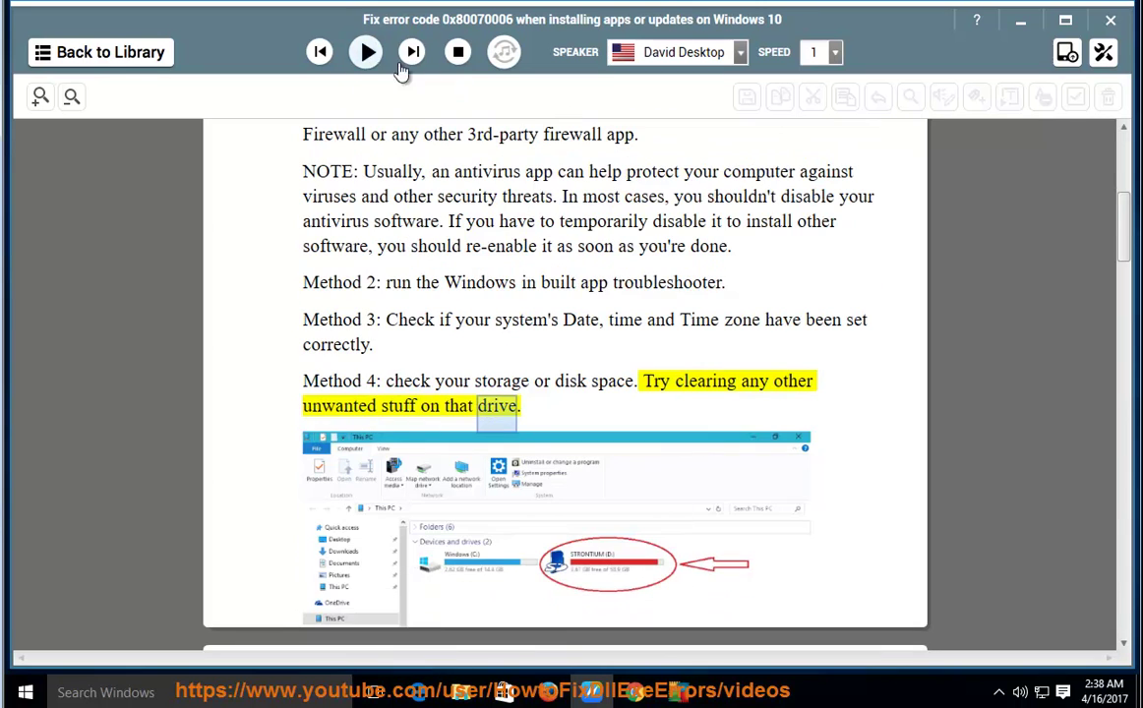
{"action": "left_click", "coordinate": [1137, 694]}
{"action": "double_click", "coordinate": [42, 128]}
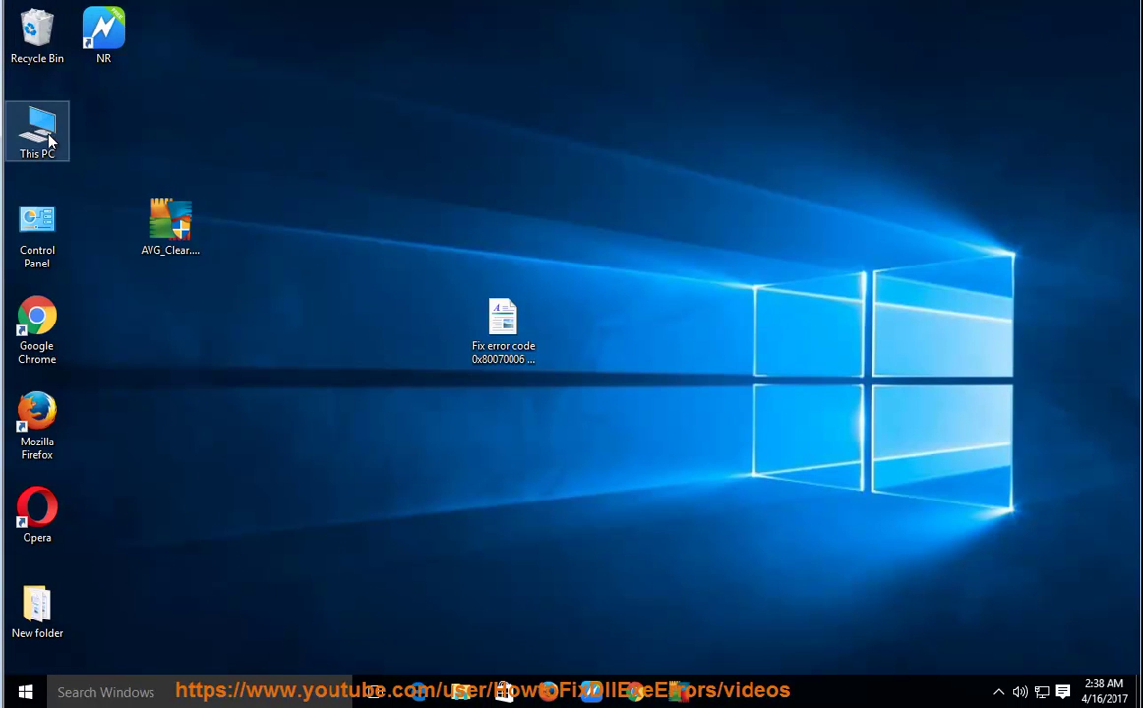
{"action": "right_click", "coordinate": [850, 378]}
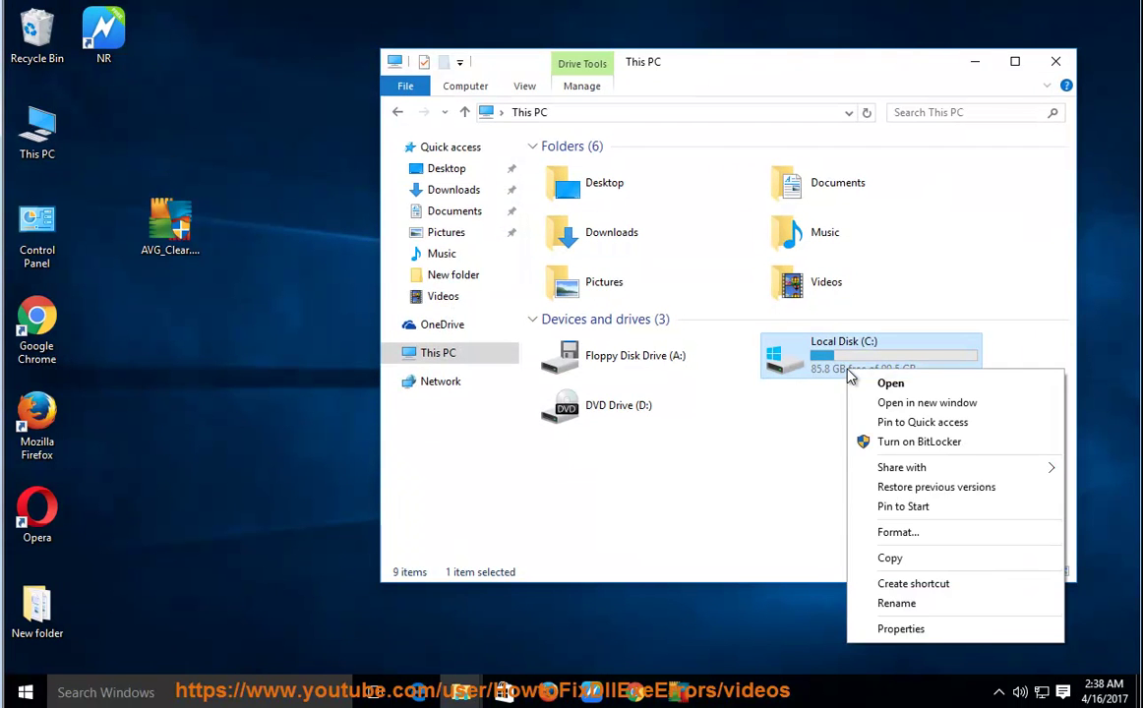
{"action": "left_click", "coordinate": [946, 637]}
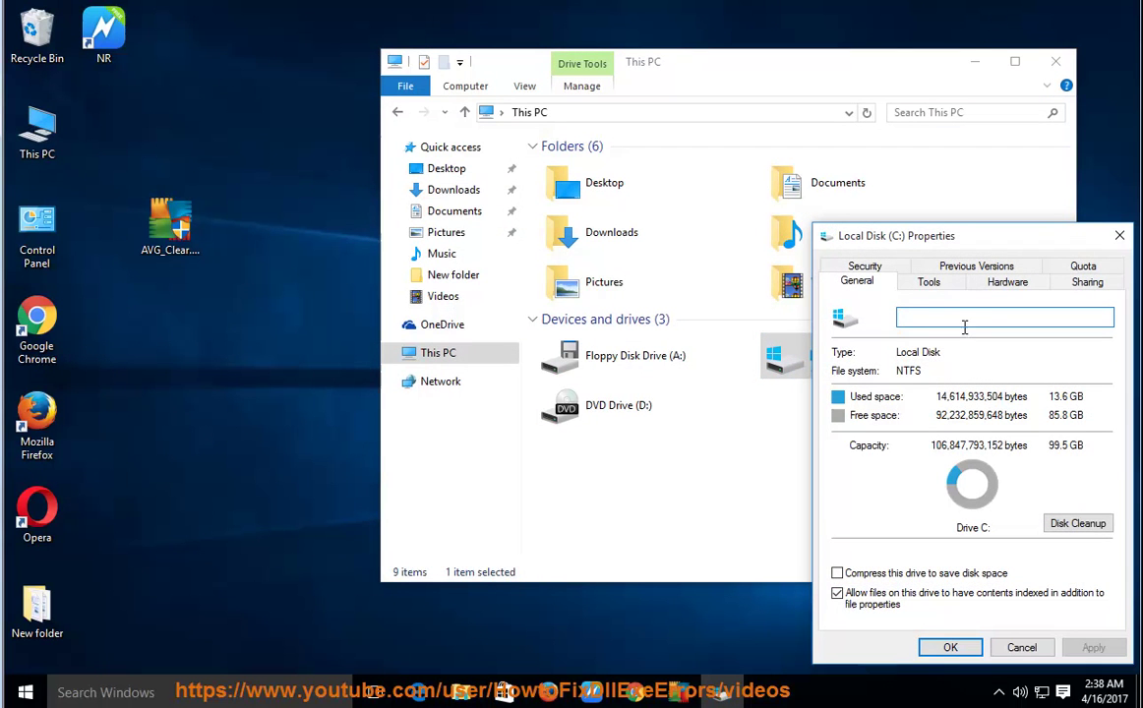
{"action": "left_click", "coordinate": [1080, 523]}
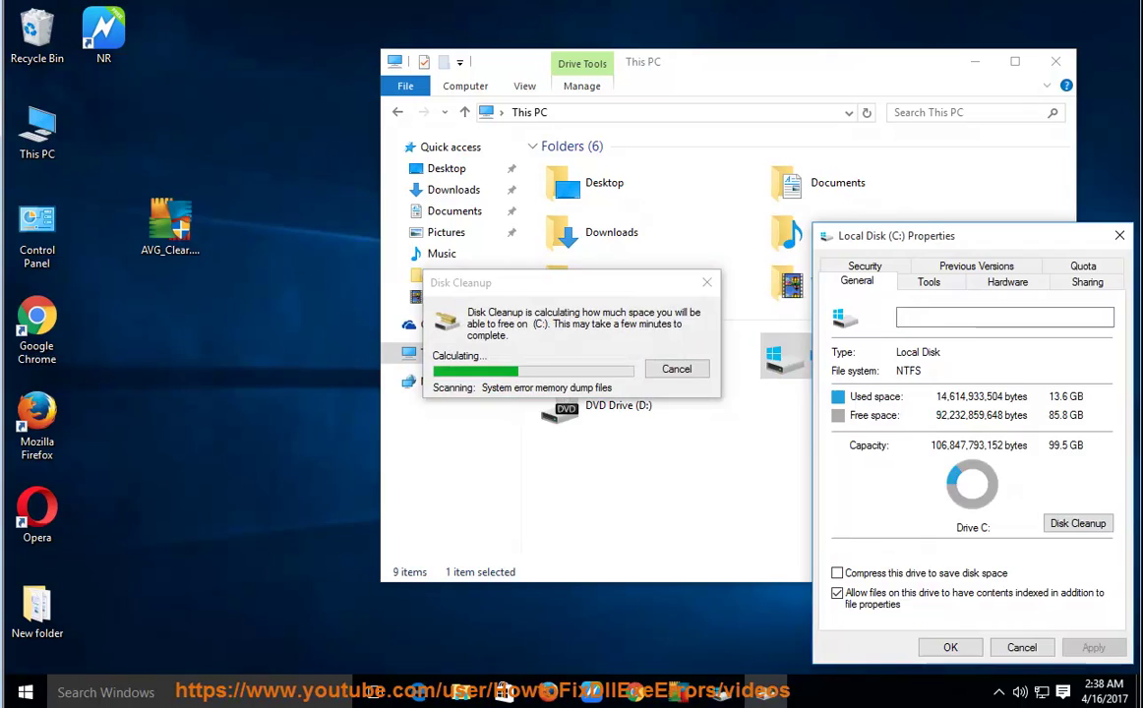
{"action": "left_click_drag", "start_coordinate": [911, 242], "coordinate": [150, 27]}
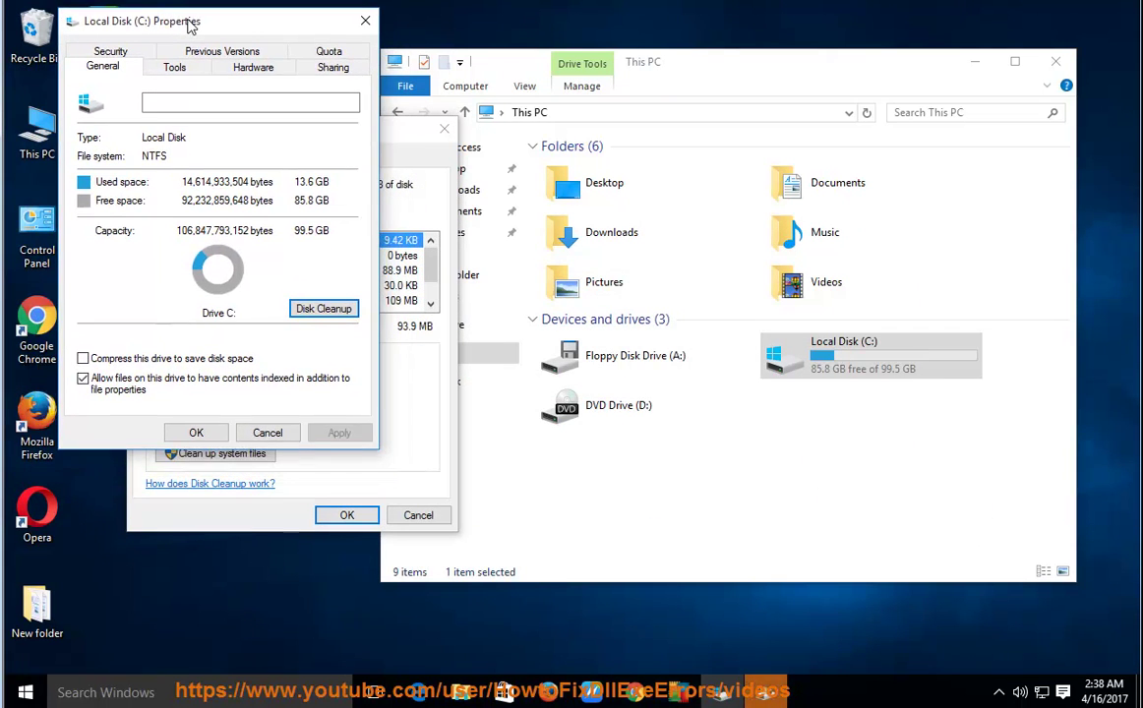
{"action": "left_click_drag", "start_coordinate": [386, 141], "coordinate": [639, 34]}
{"action": "left_click", "coordinate": [468, 347]}
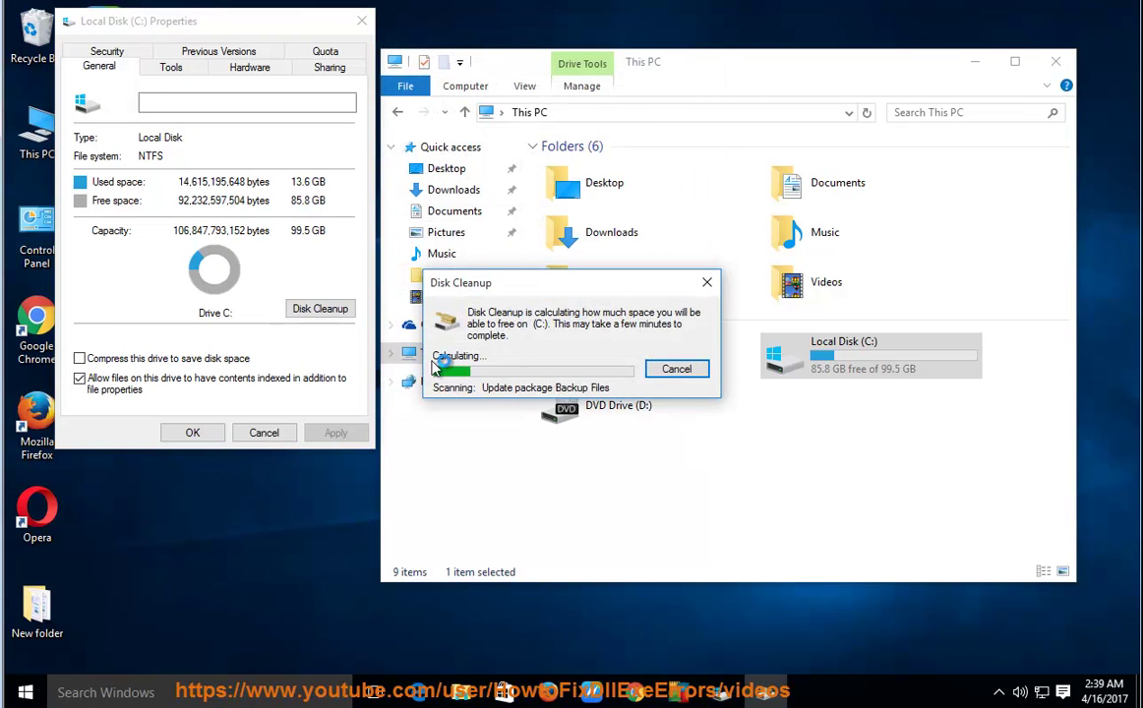
{"action": "left_click_drag", "start_coordinate": [554, 283], "coordinate": [192, 460]}
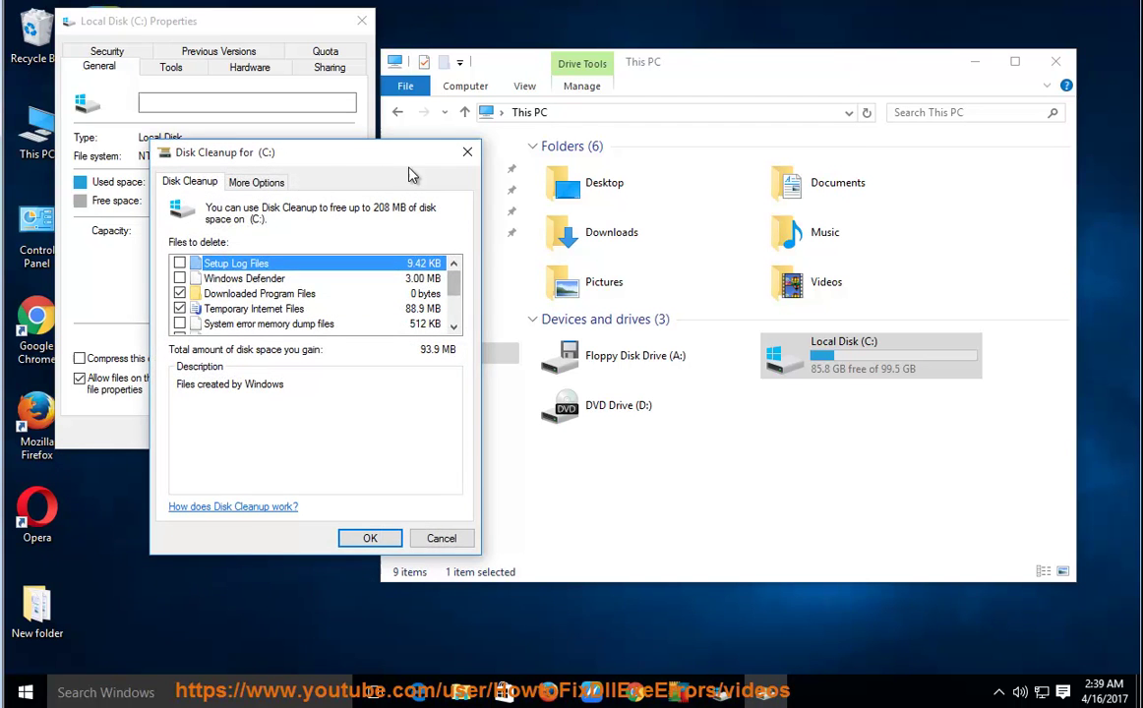
{"action": "left_click_drag", "start_coordinate": [371, 150], "coordinate": [631, 35]}
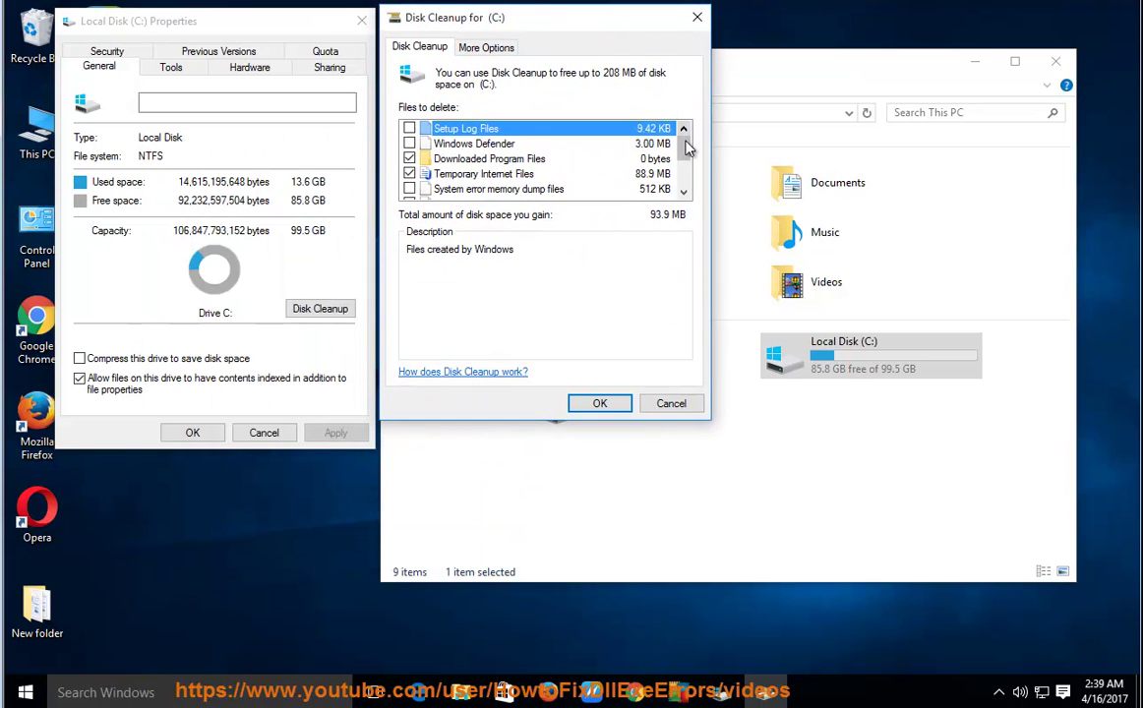
{"action": "left_click_drag", "start_coordinate": [687, 147], "coordinate": [687, 177]}
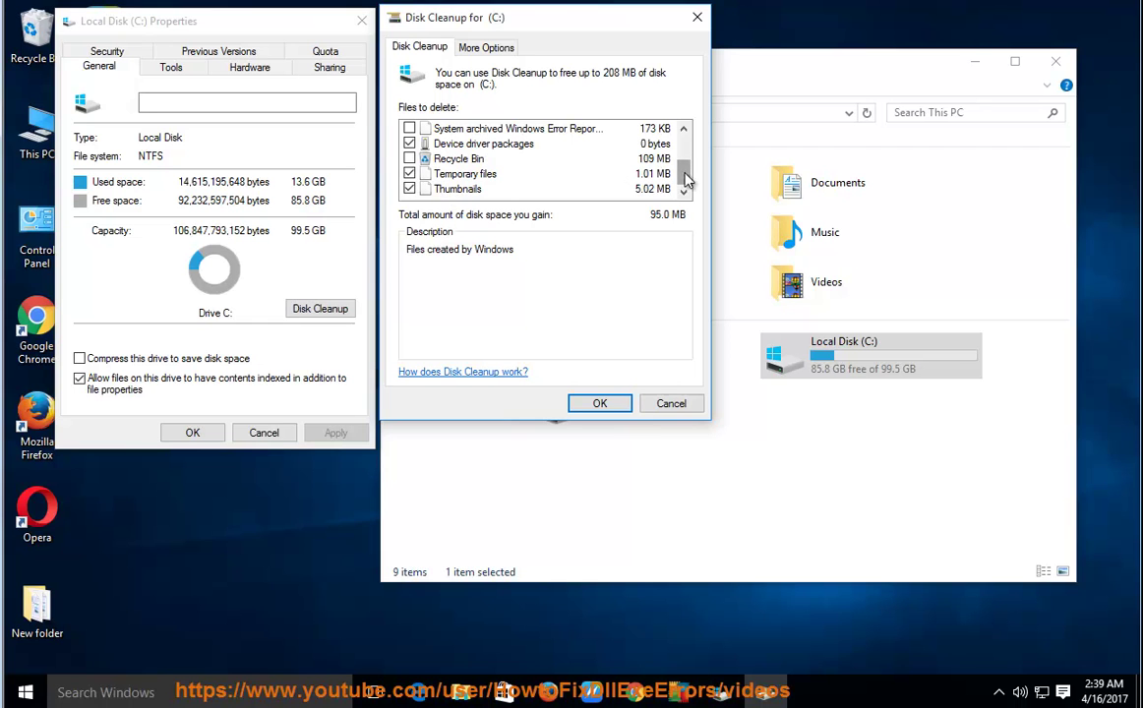
{"action": "left_click_drag", "start_coordinate": [686, 179], "coordinate": [683, 167]}
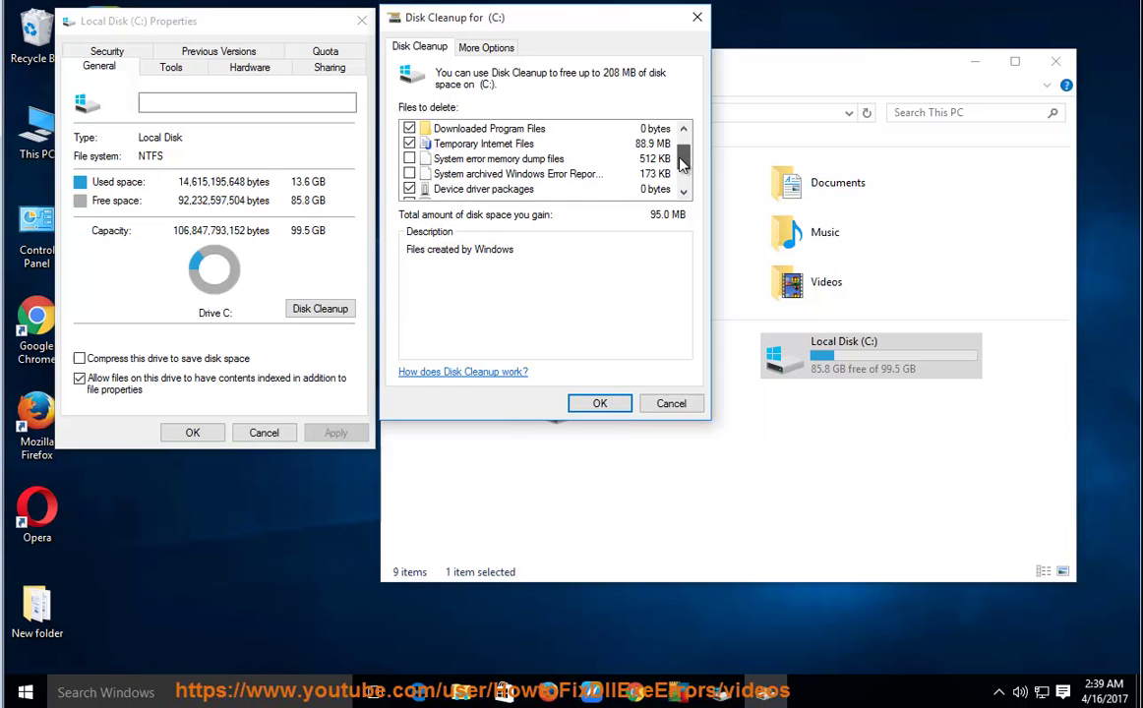
{"action": "left_click_drag", "start_coordinate": [690, 154], "coordinate": [685, 164]}
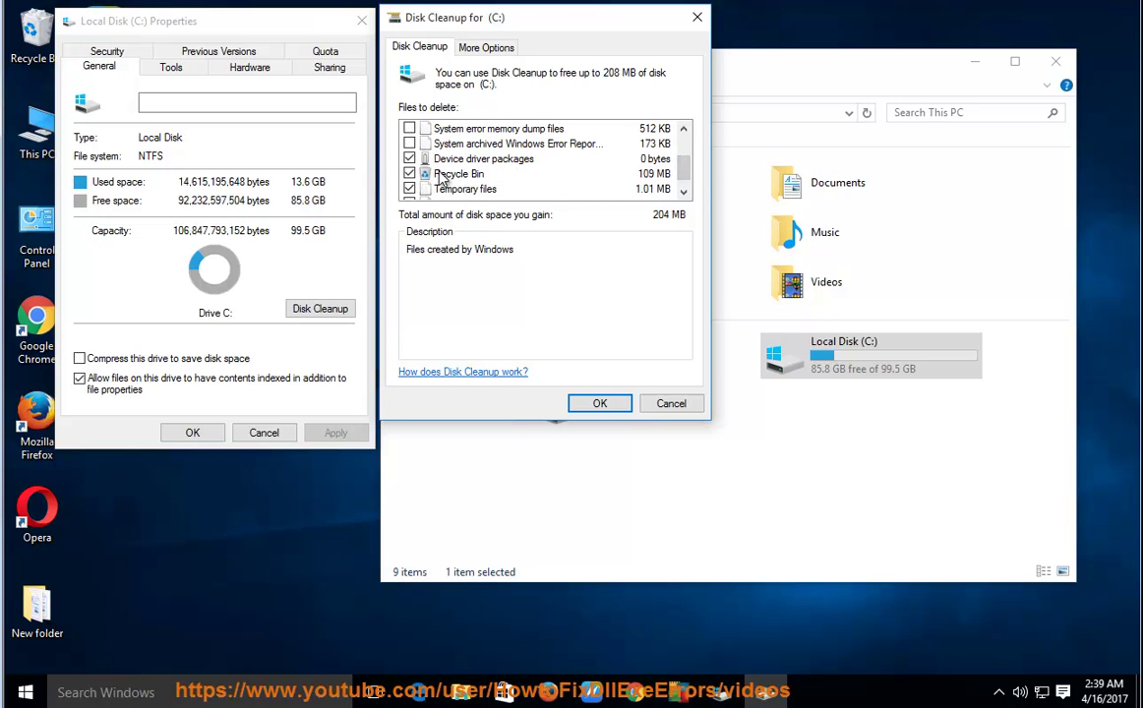
{"action": "left_click", "coordinate": [666, 404]}
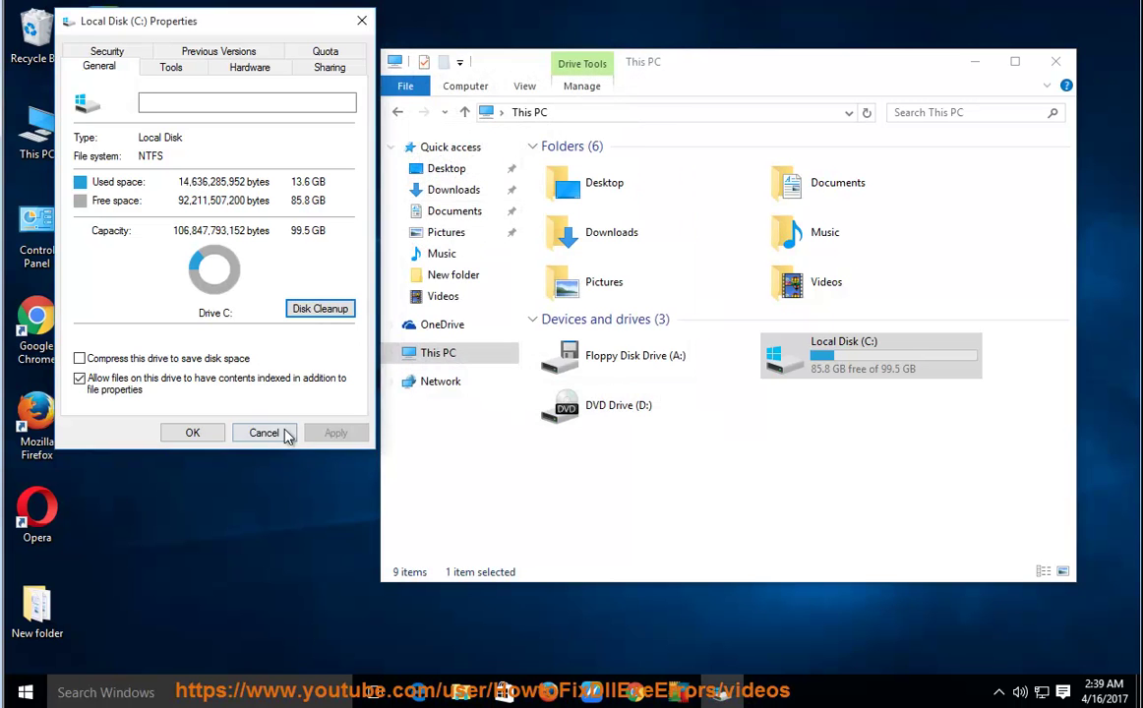
{"action": "left_click", "coordinate": [286, 434]}
{"action": "left_click", "coordinate": [1053, 61]}
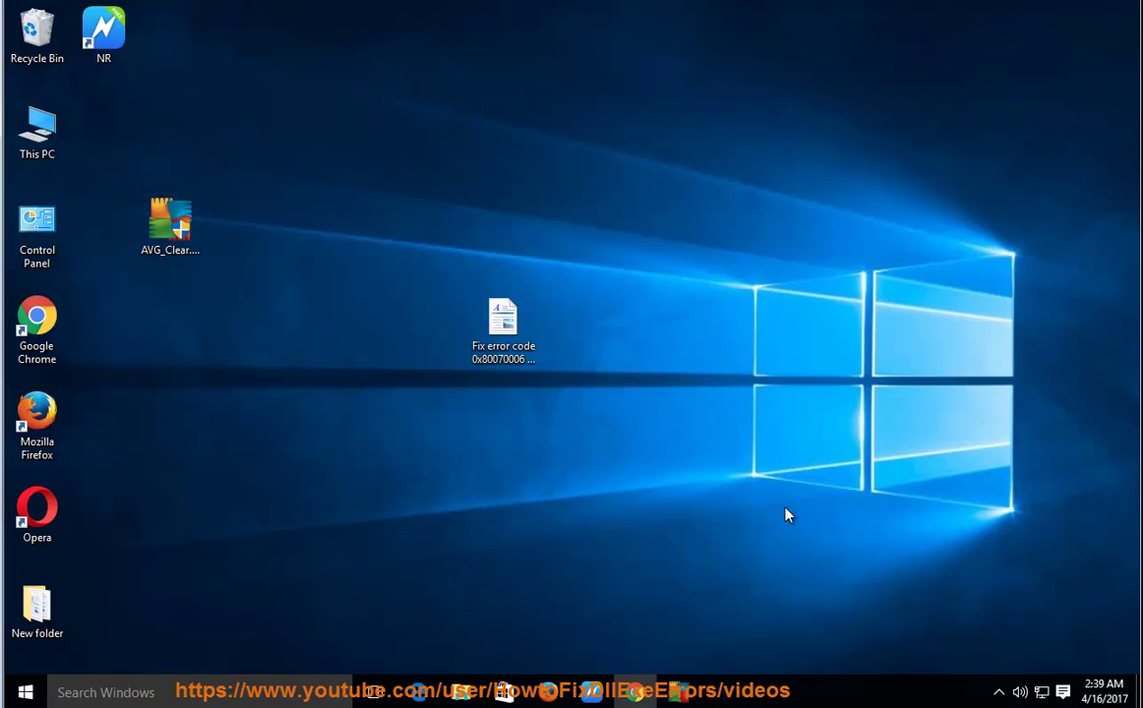
{"action": "left_click", "coordinate": [590, 691]}
{"action": "left_click", "coordinate": [366, 52]}
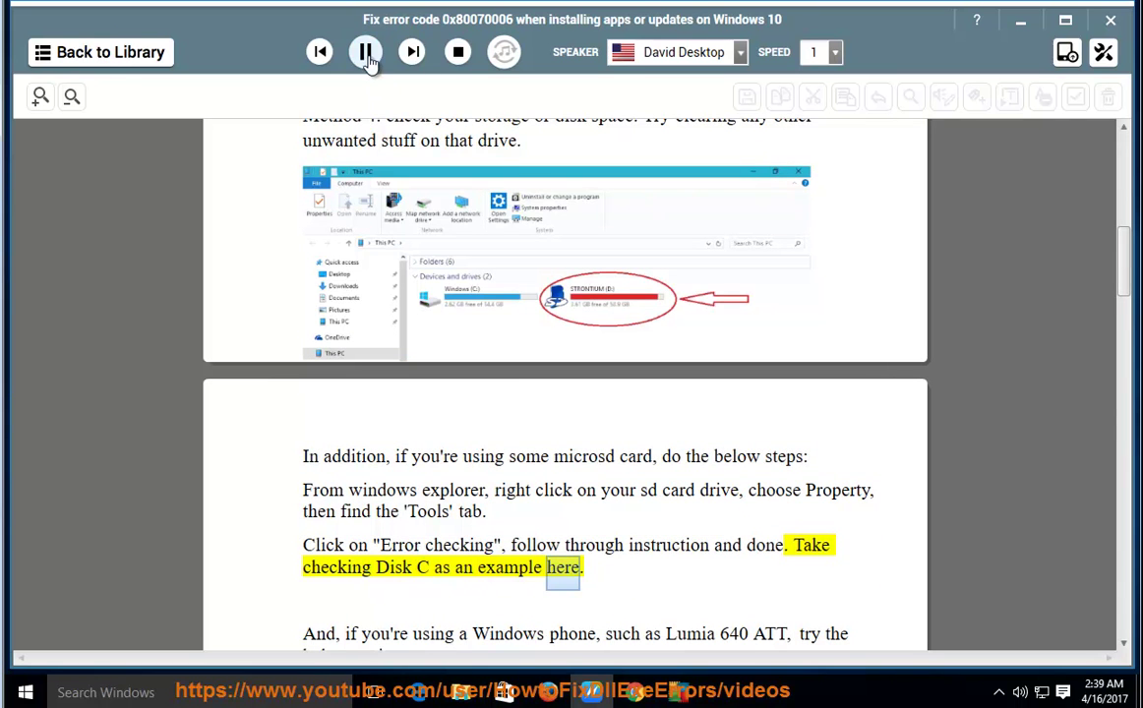
{"action": "left_click", "coordinate": [367, 55]}
{"action": "left_click", "coordinate": [1019, 24]}
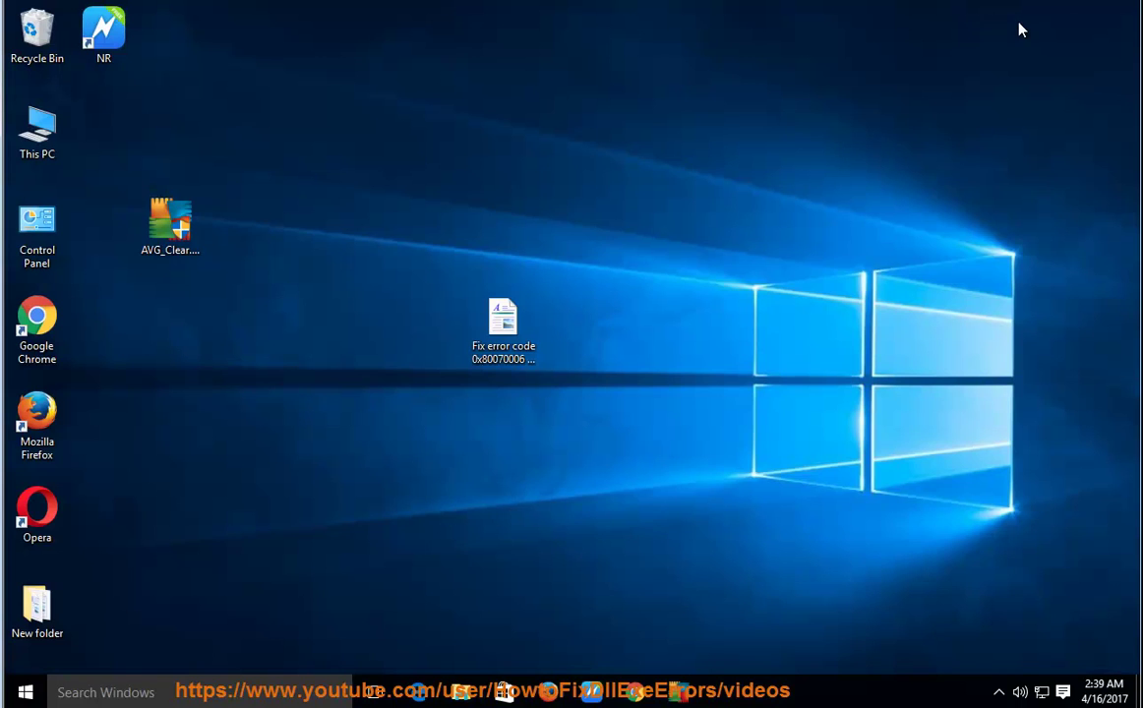
- Open Local Disk (C:) Properties from This PC and bring up its error checking
{"action": "double_click", "coordinate": [54, 143]}
{"action": "left_click", "coordinate": [866, 366]}
{"action": "right_click", "coordinate": [857, 379]}
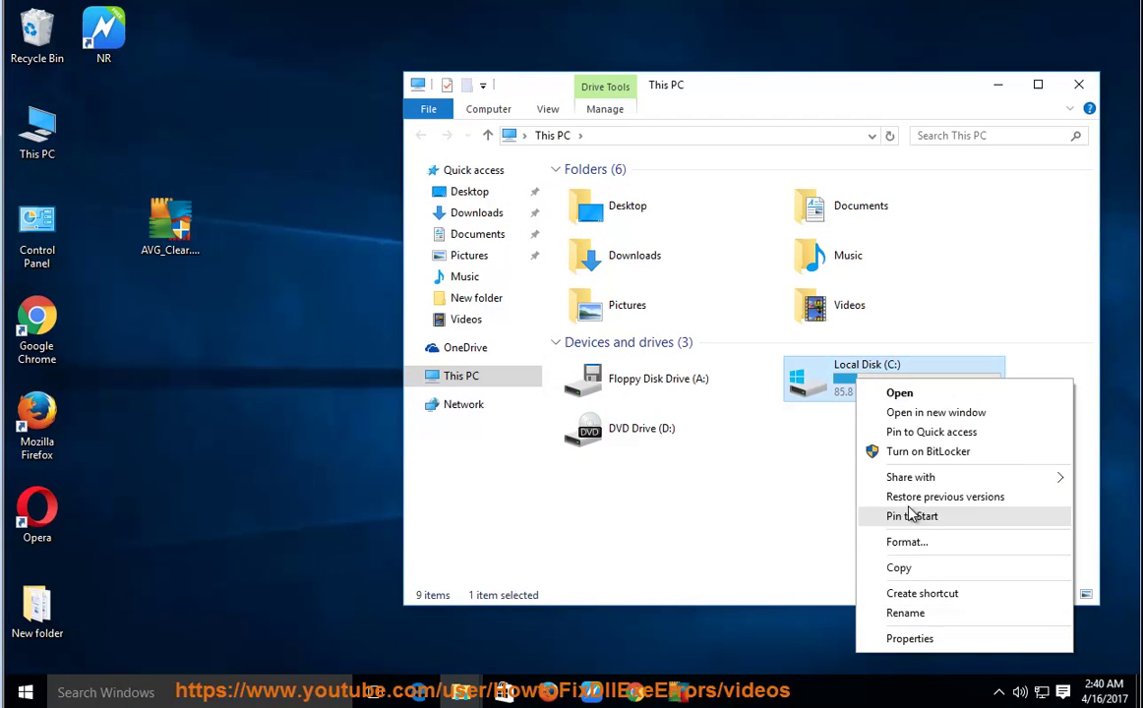
{"action": "left_click", "coordinate": [931, 650]}
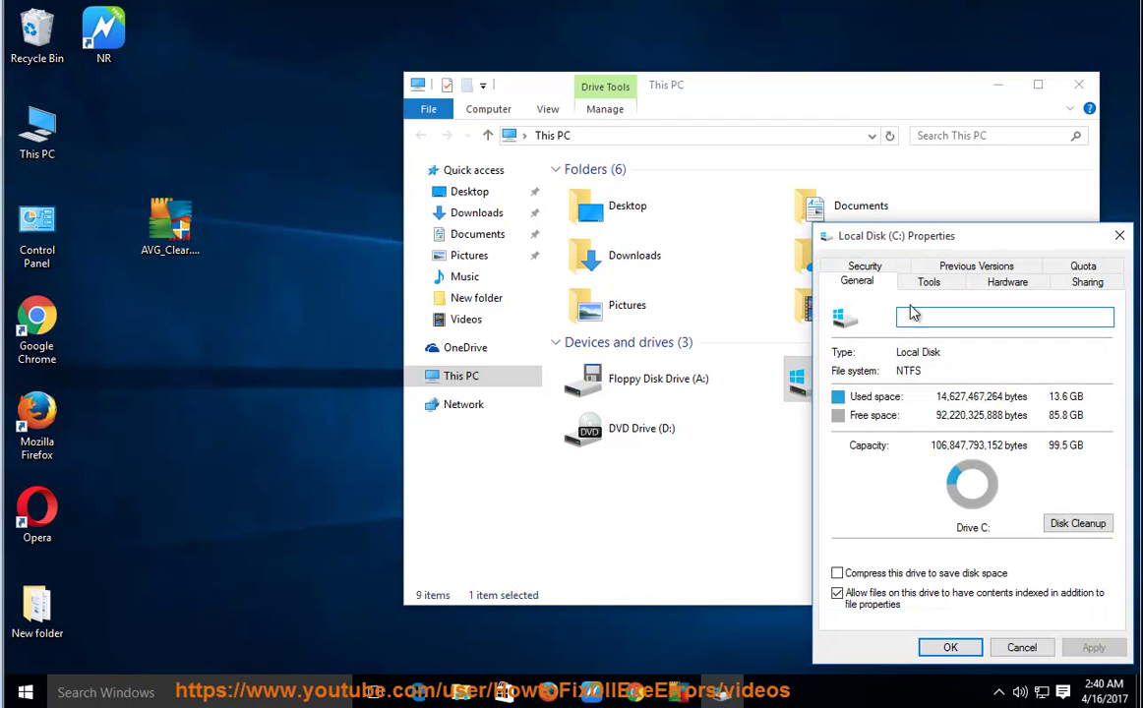
{"action": "left_click", "coordinate": [928, 283]}
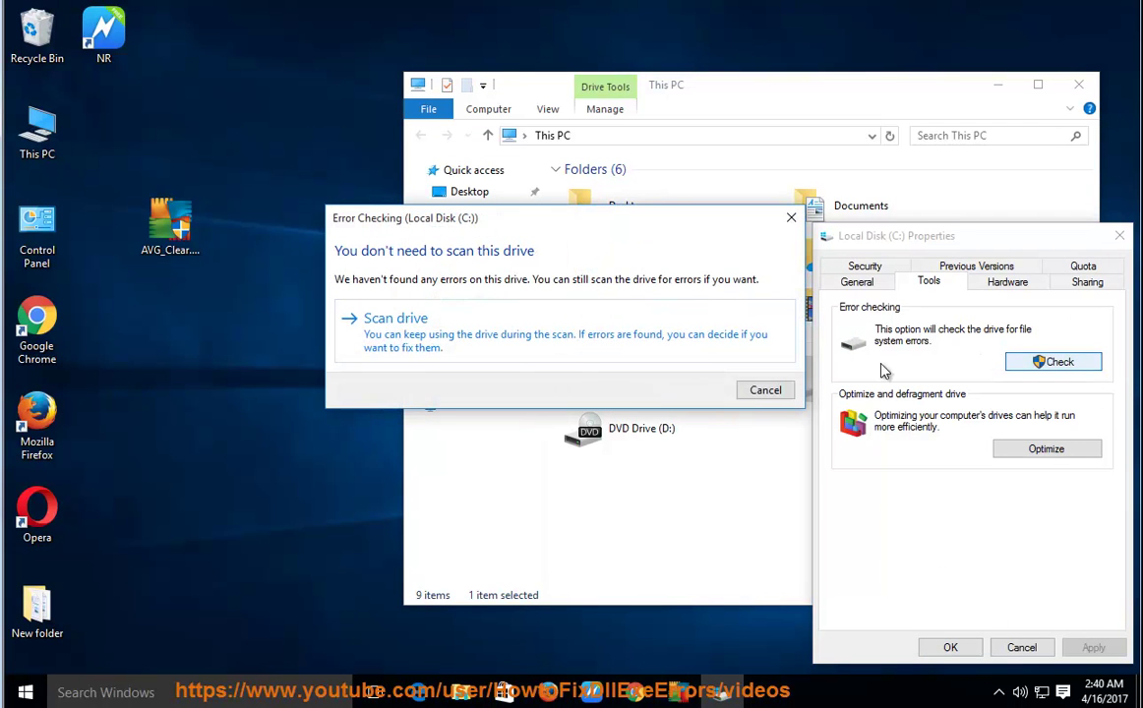
- Cancel the error check, close Properties and File Explorer, and resume NaturalReader's narration
{"action": "left_click", "coordinate": [763, 390]}
{"action": "left_click", "coordinate": [1119, 235]}
{"action": "left_click", "coordinate": [1077, 85]}
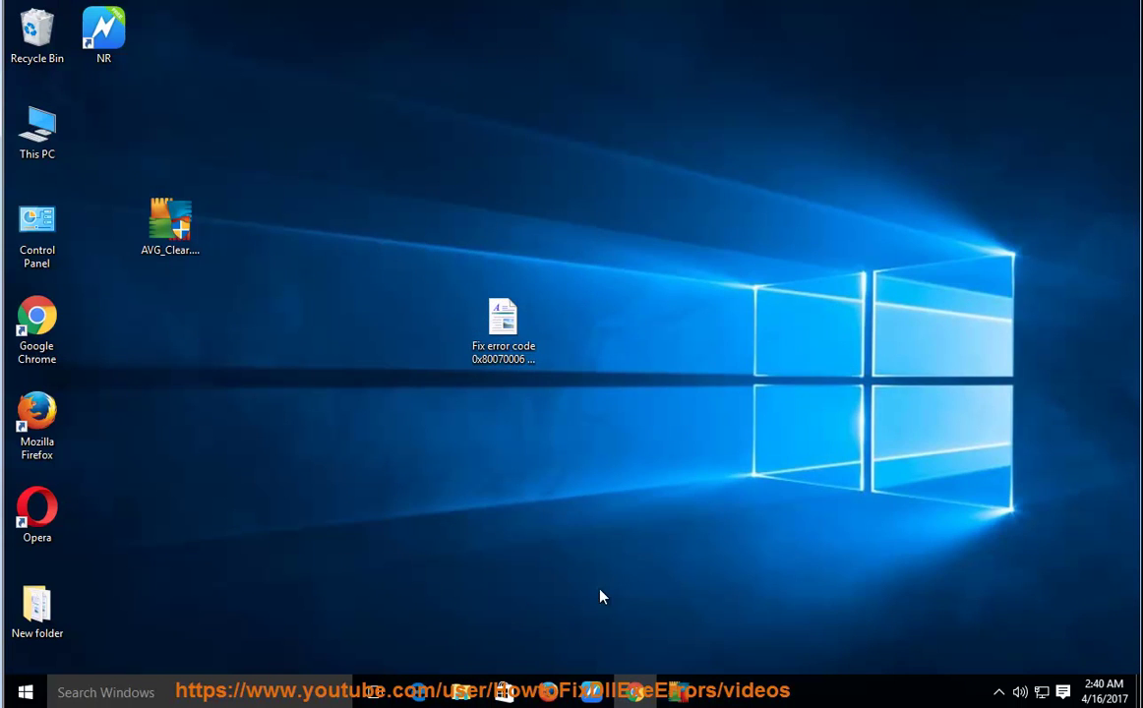
{"action": "left_click", "coordinate": [590, 692]}
{"action": "left_click", "coordinate": [366, 54]}
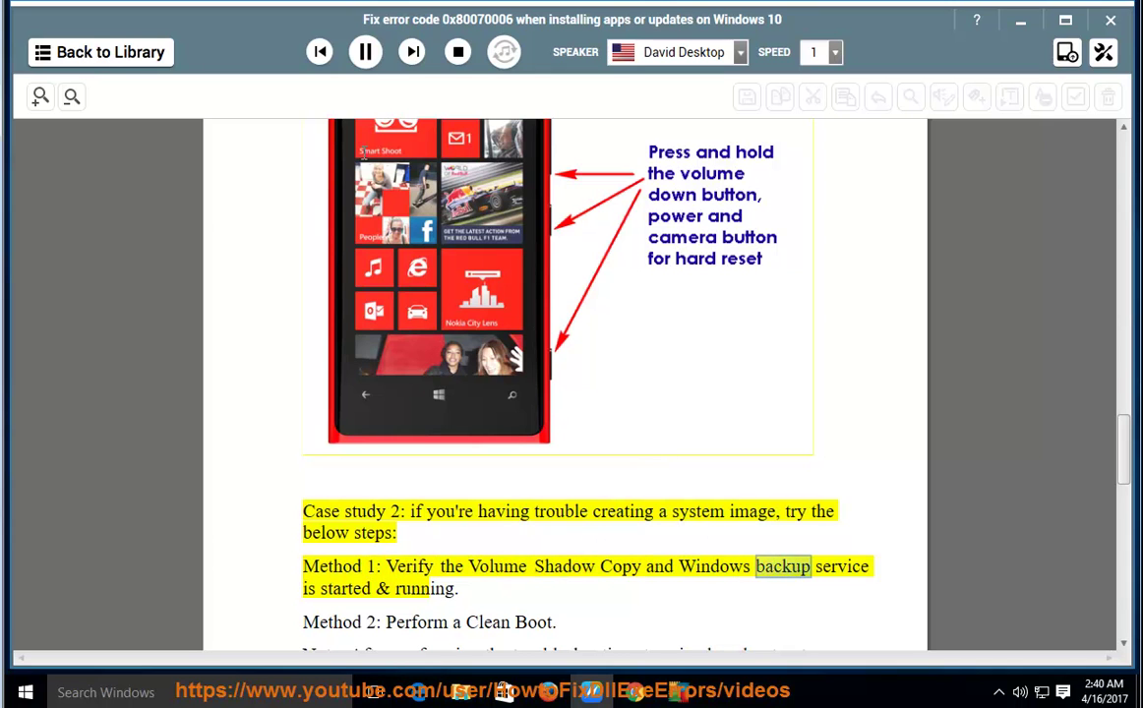
- Pause narration after Case study 2's Method 1 on backup services and show the desktop
{"action": "left_click", "coordinate": [367, 54]}
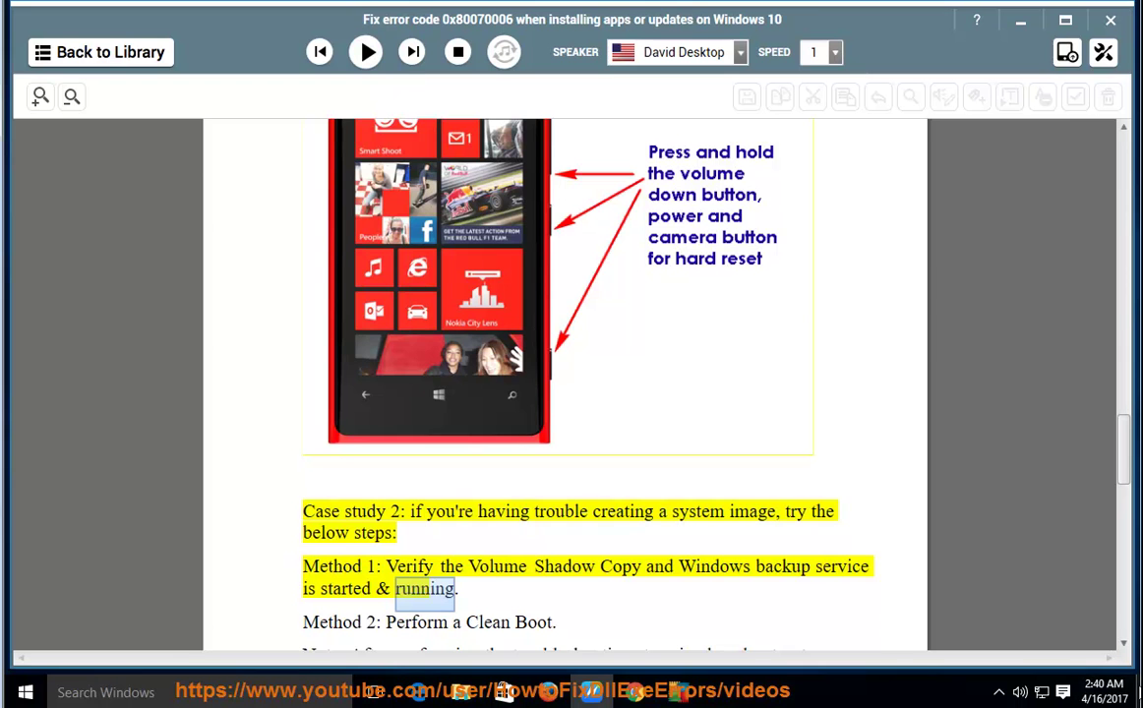
{"action": "left_click", "coordinate": [1139, 692]}
- Open Computer Management from This PC and display the Services list
{"action": "right_click", "coordinate": [41, 113]}
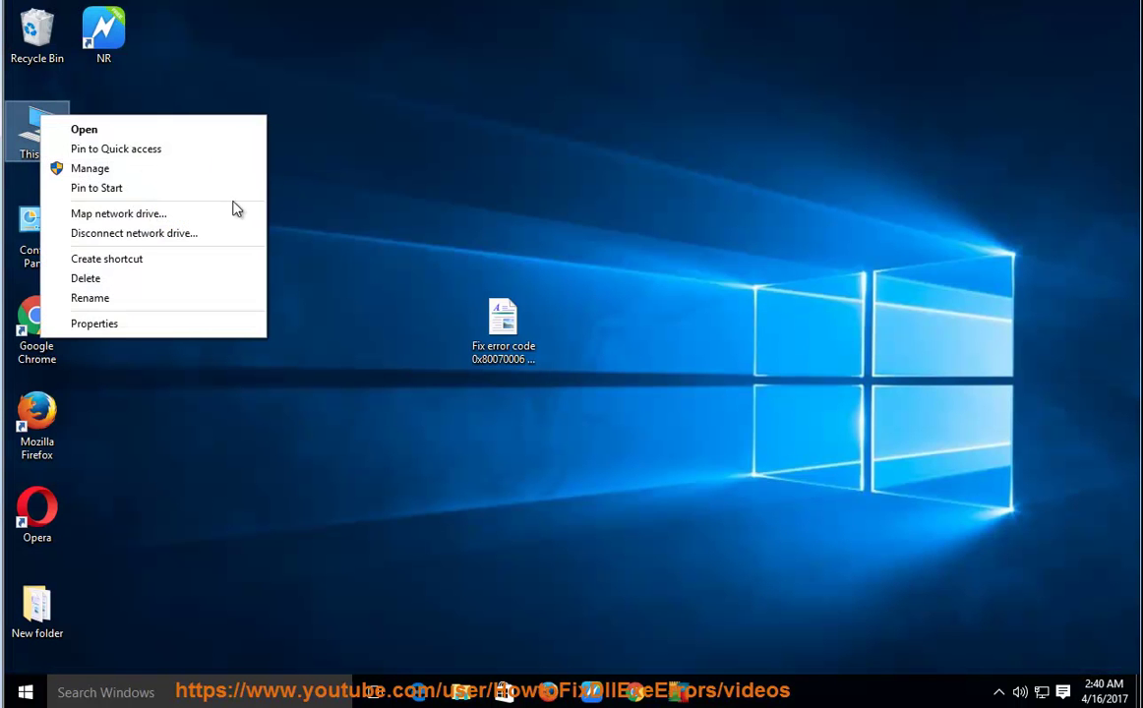
{"action": "left_click", "coordinate": [222, 173]}
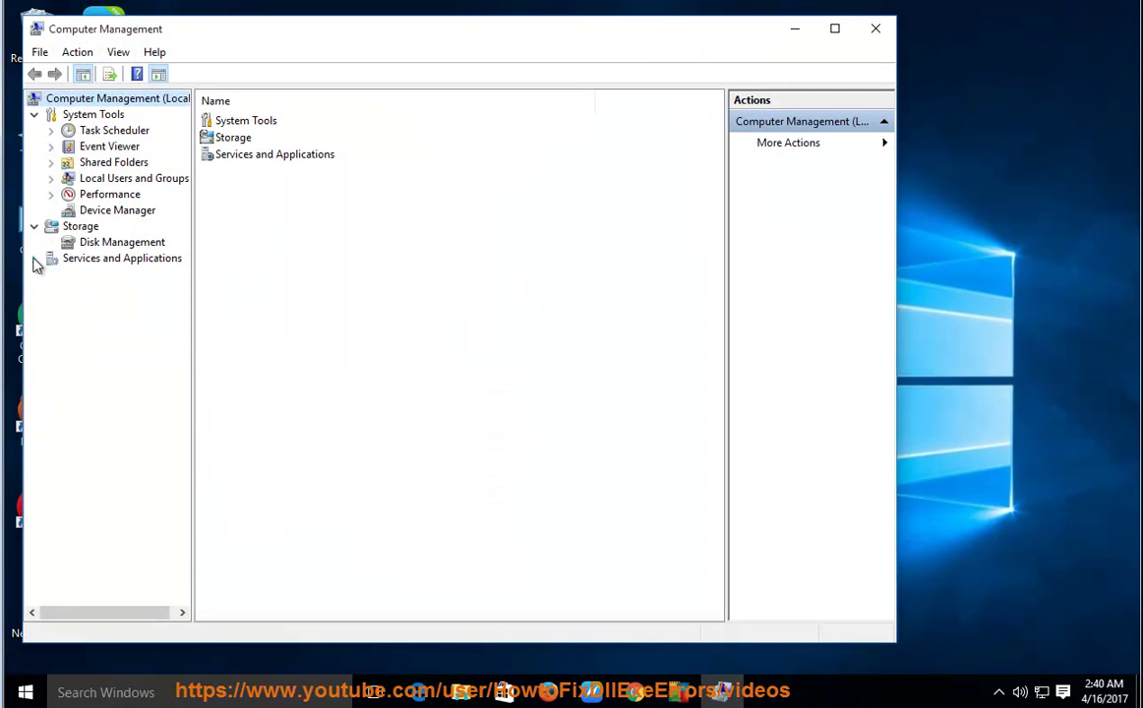
{"action": "left_click", "coordinate": [35, 259]}
{"action": "left_click", "coordinate": [97, 275]}
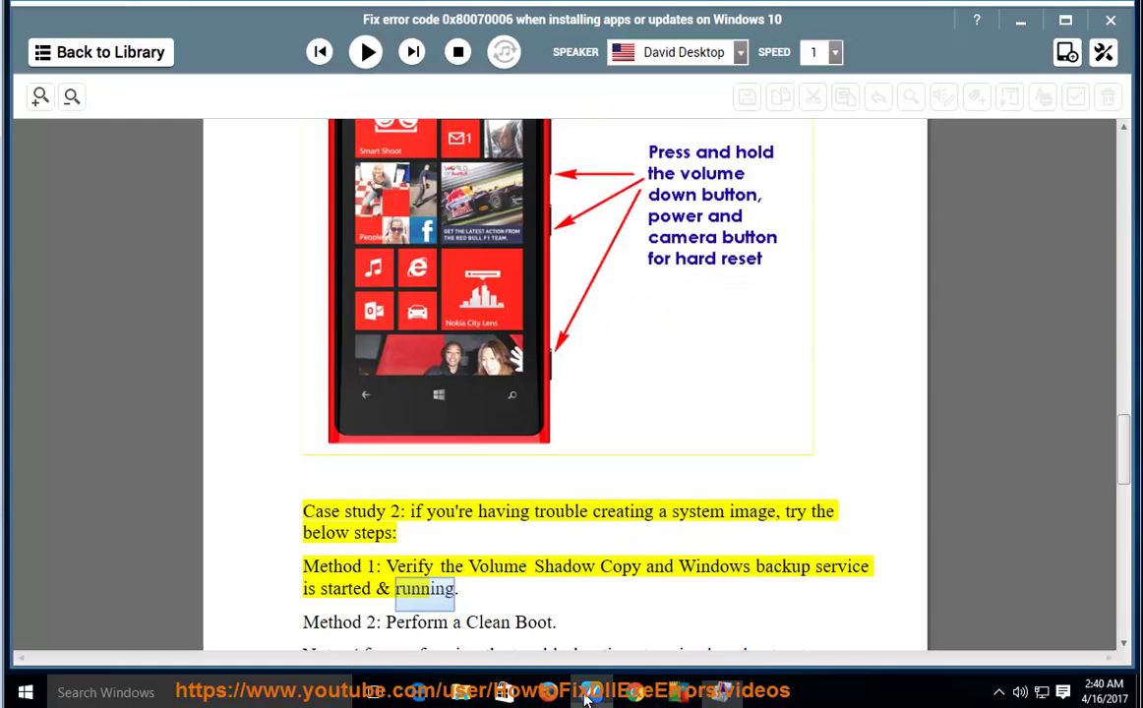
- Start the Volume Shadow Copy service and confirm with OK
{"action": "left_click", "coordinate": [491, 566]}
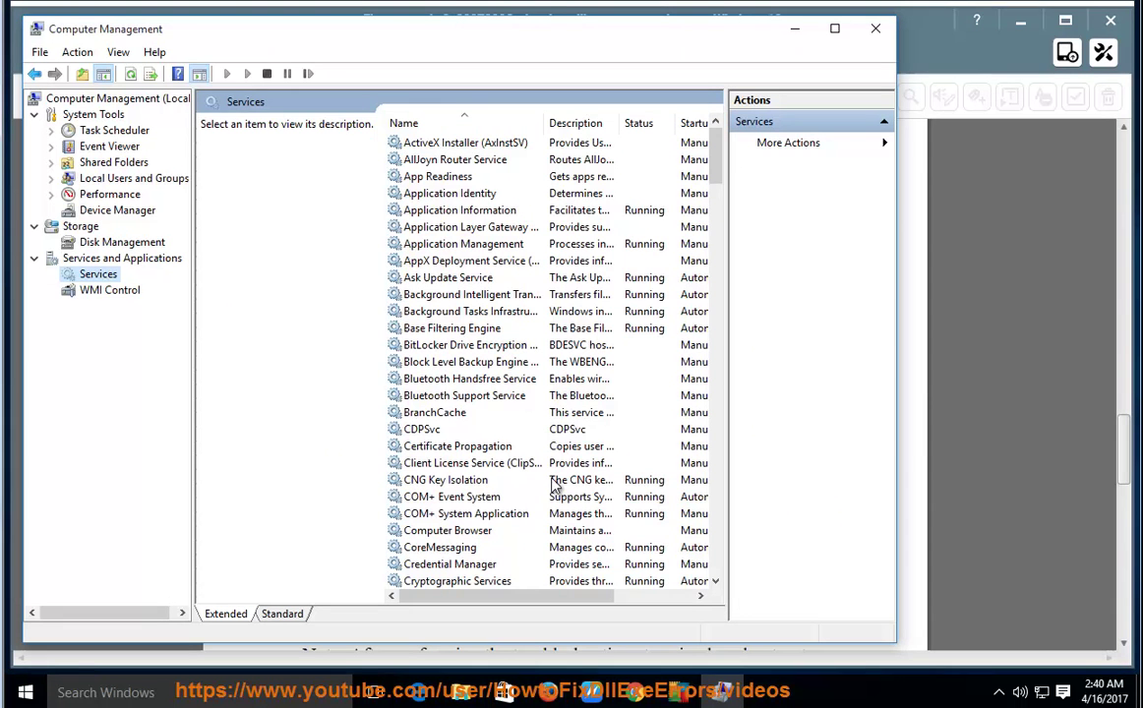
{"action": "left_click", "coordinate": [462, 393]}
{"action": "key", "text": "v"}
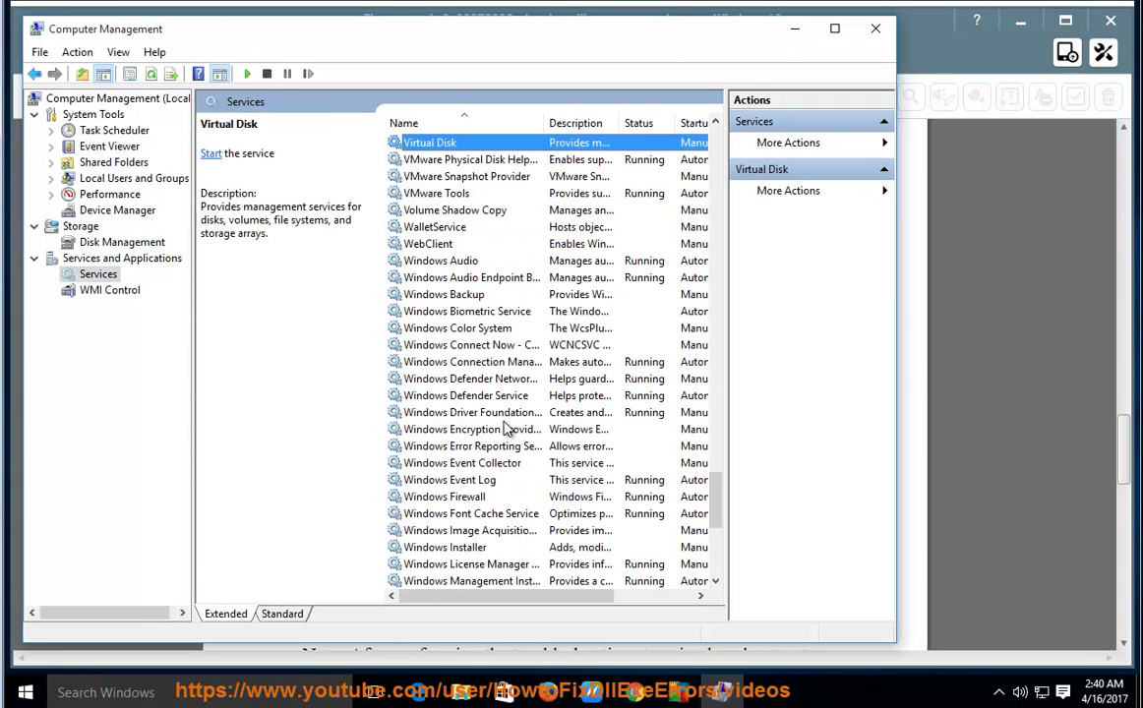
{"action": "left_click", "coordinate": [453, 212]}
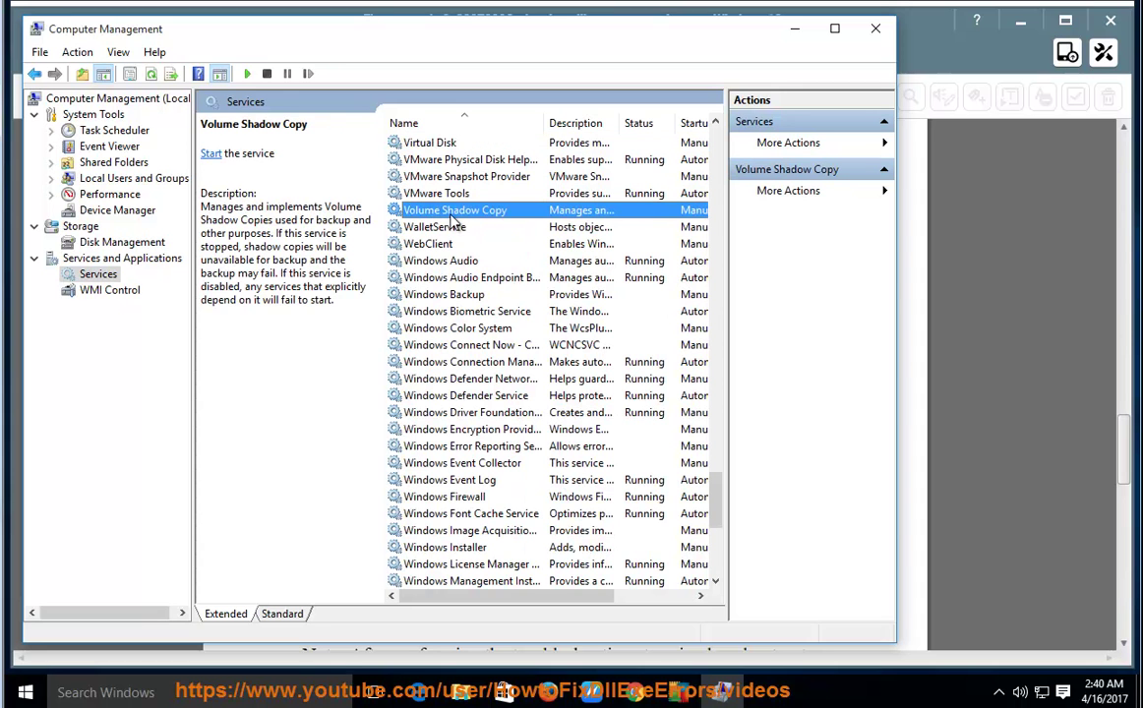
{"action": "double_click", "coordinate": [479, 213]}
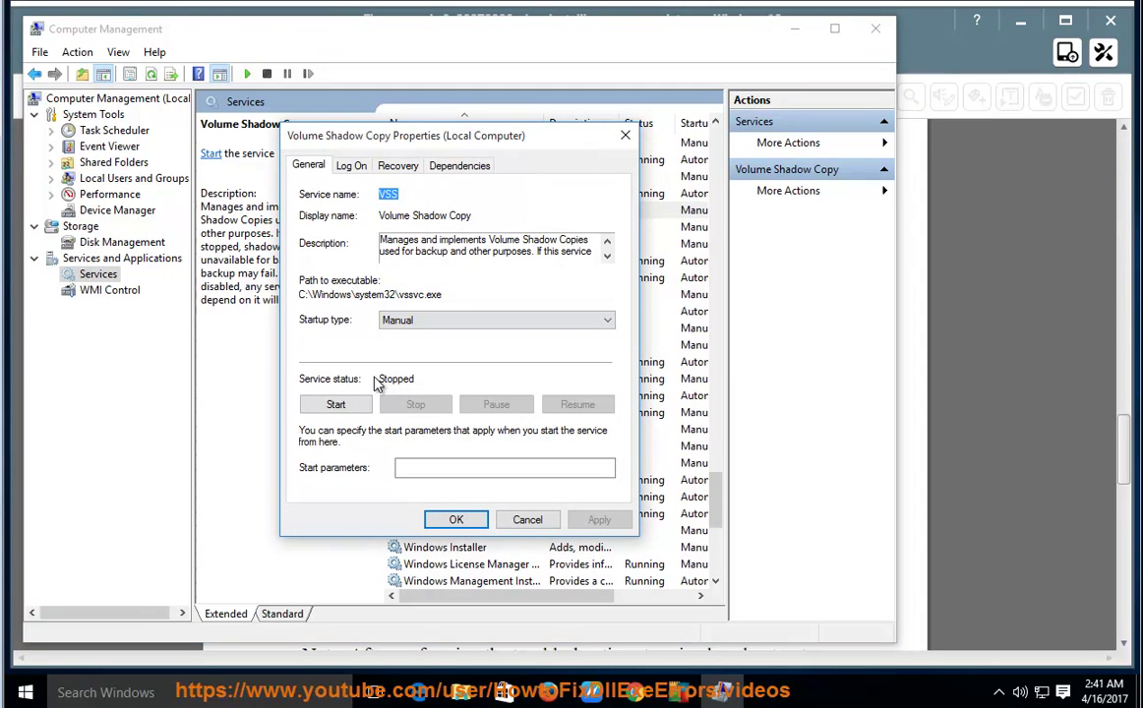
{"action": "left_click", "coordinate": [334, 402]}
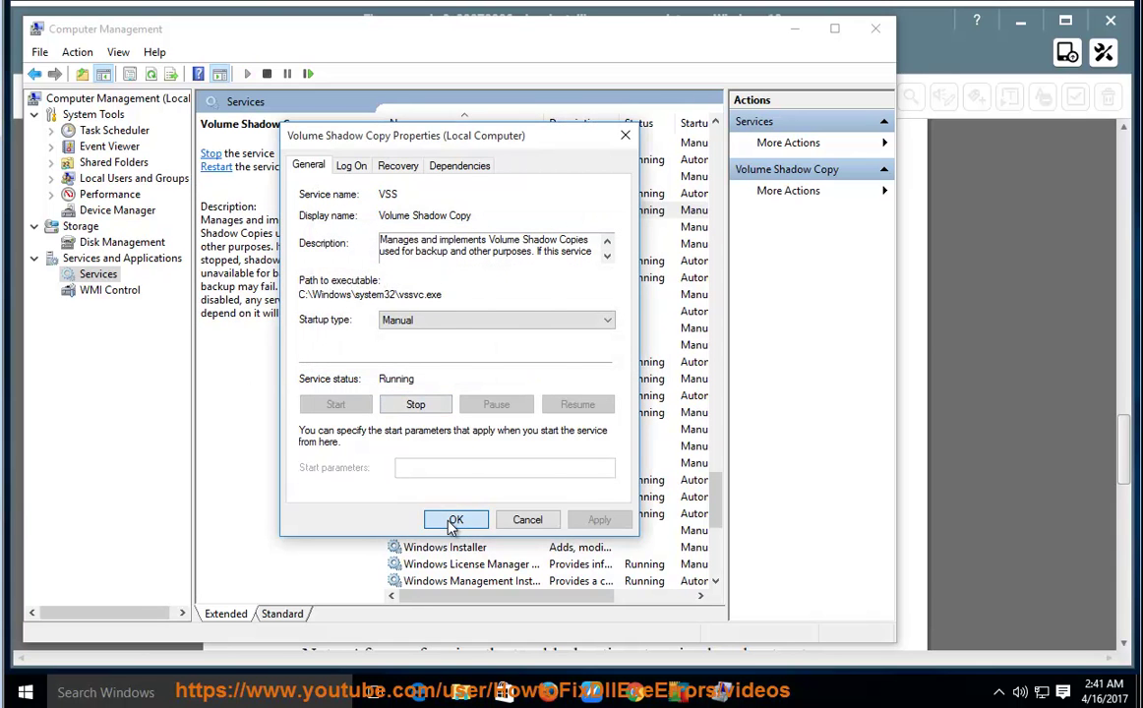
{"action": "left_click", "coordinate": [455, 520]}
- Start the Windows Backup service and confirm with OK
{"action": "left_click", "coordinate": [596, 648]}
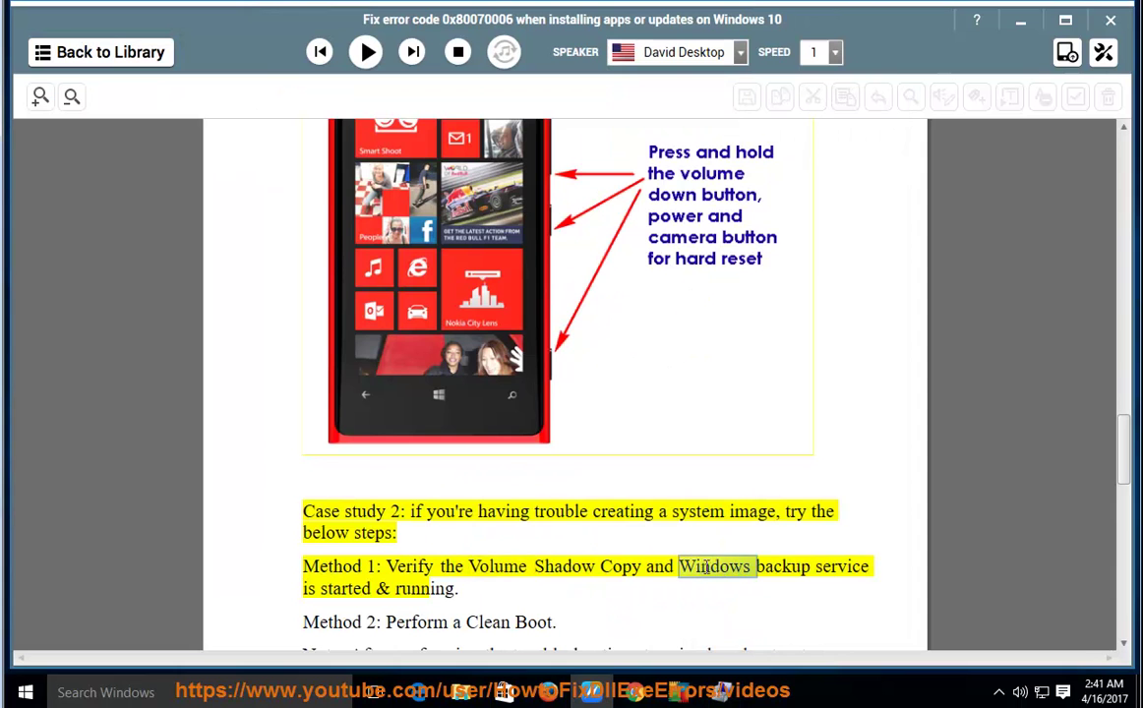
{"action": "left_click", "coordinate": [755, 680]}
{"action": "left_click", "coordinate": [472, 344]}
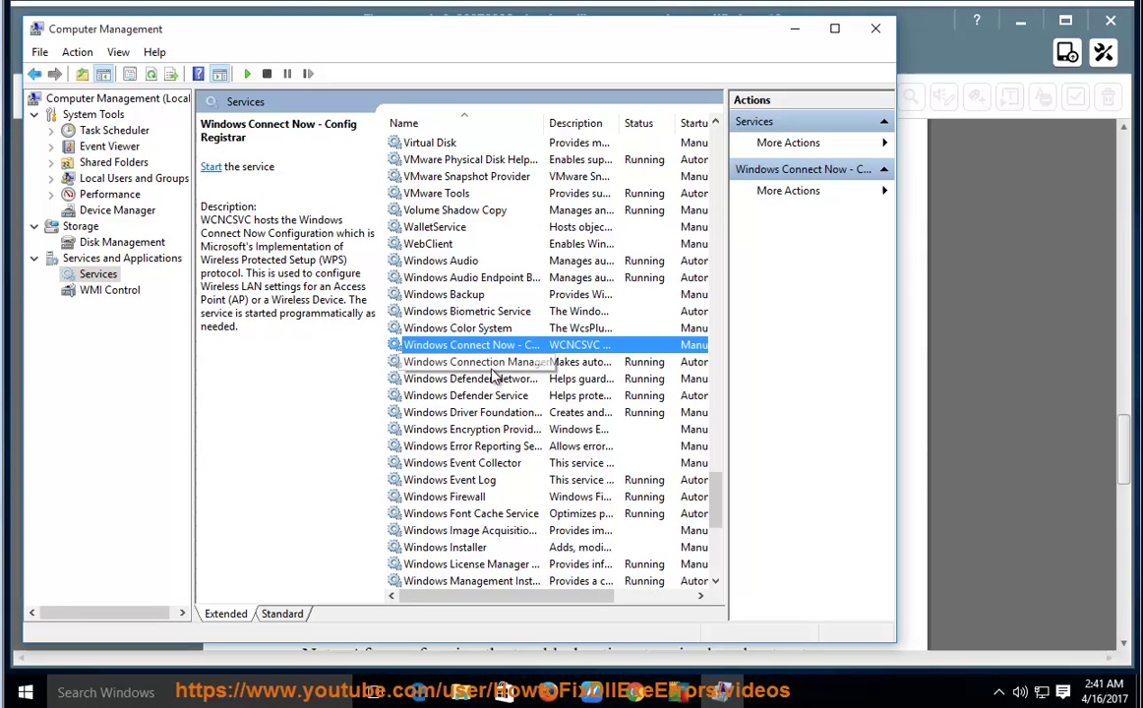
{"action": "left_click", "coordinate": [481, 362]}
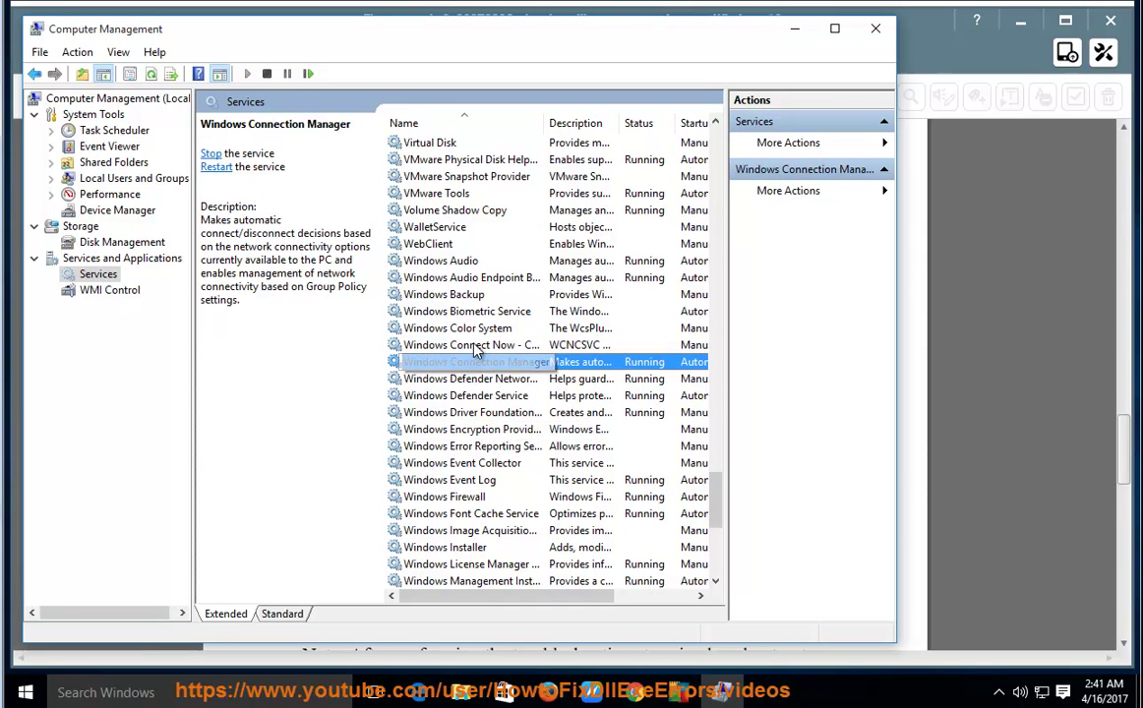
{"action": "left_click", "coordinate": [409, 296]}
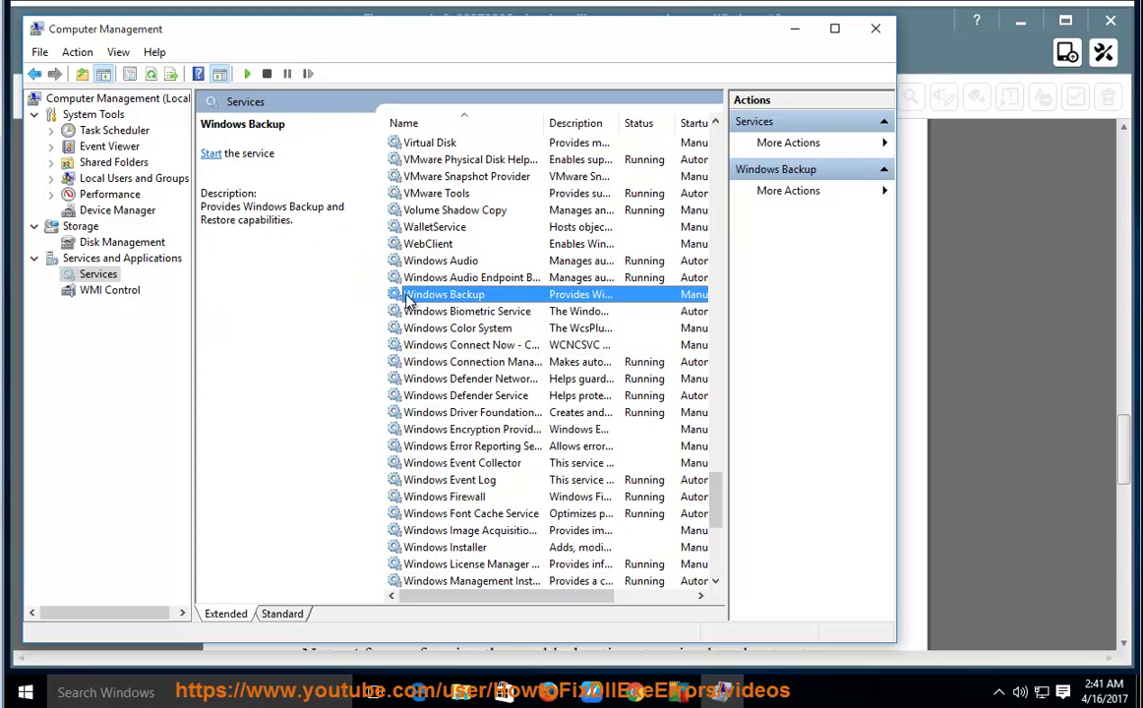
{"action": "double_click", "coordinate": [528, 302]}
{"action": "left_click", "coordinate": [338, 405]}
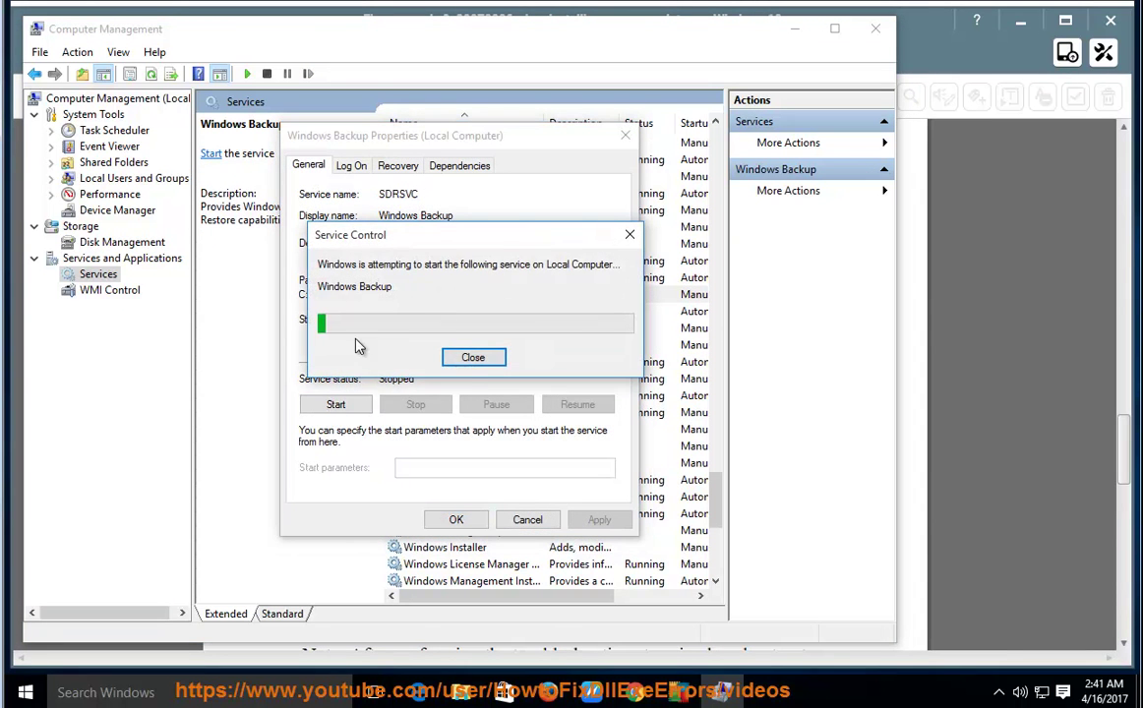
{"action": "left_click", "coordinate": [456, 520]}
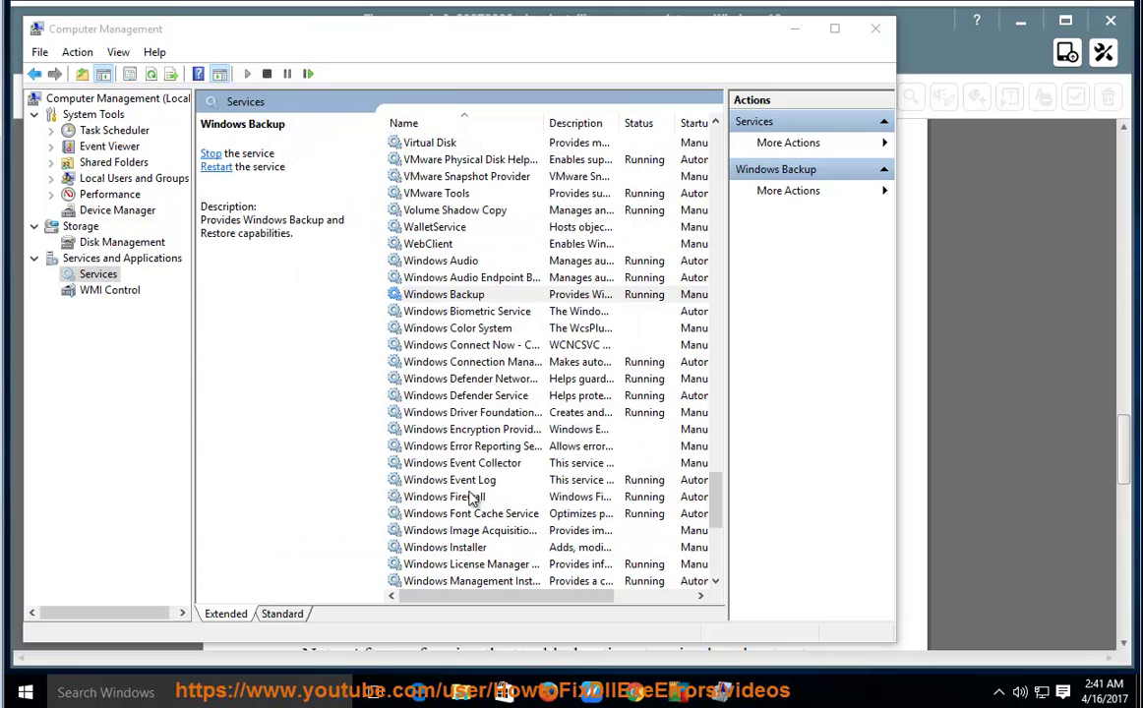
- Resume narration, then review Task Manager's startup programs, selecting Microsoft OneDrive, and close it
{"action": "left_click", "coordinate": [563, 651]}
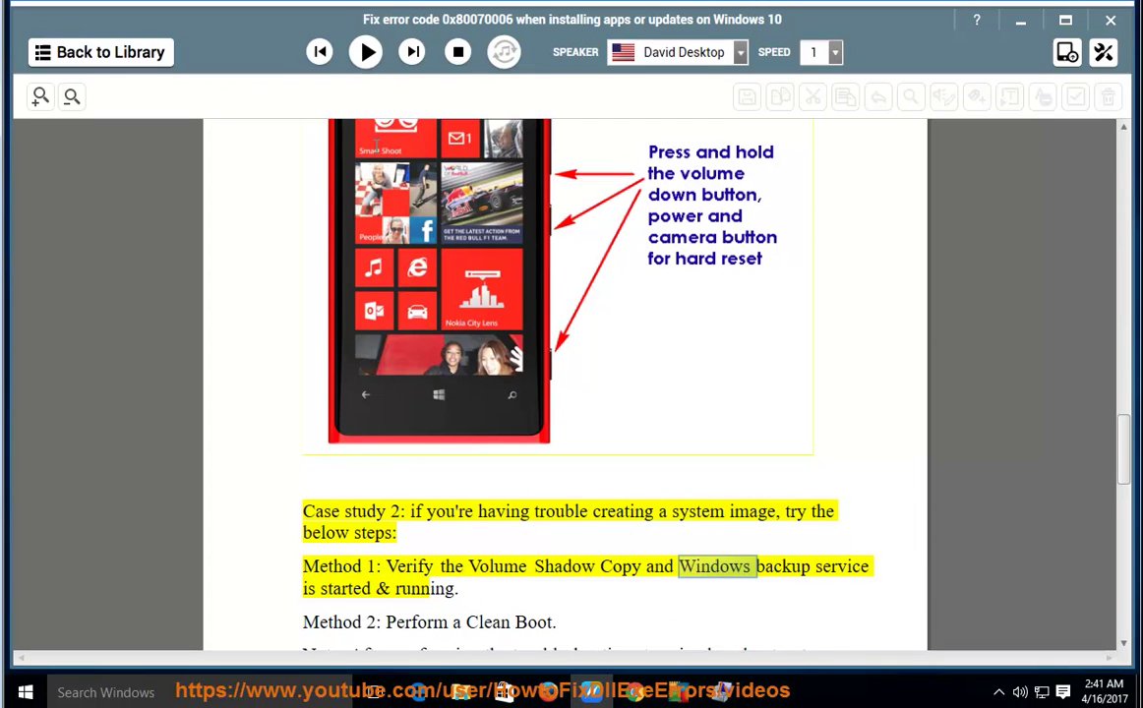
{"action": "left_click", "coordinate": [366, 52]}
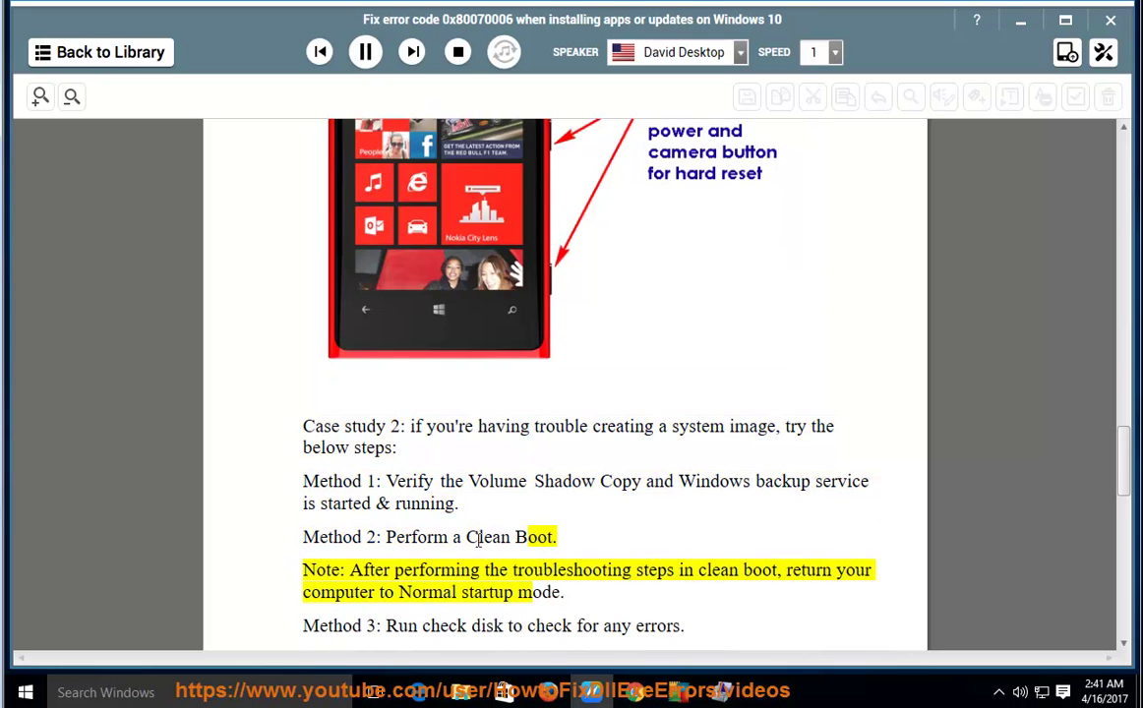
{"action": "right_click", "coordinate": [798, 693]}
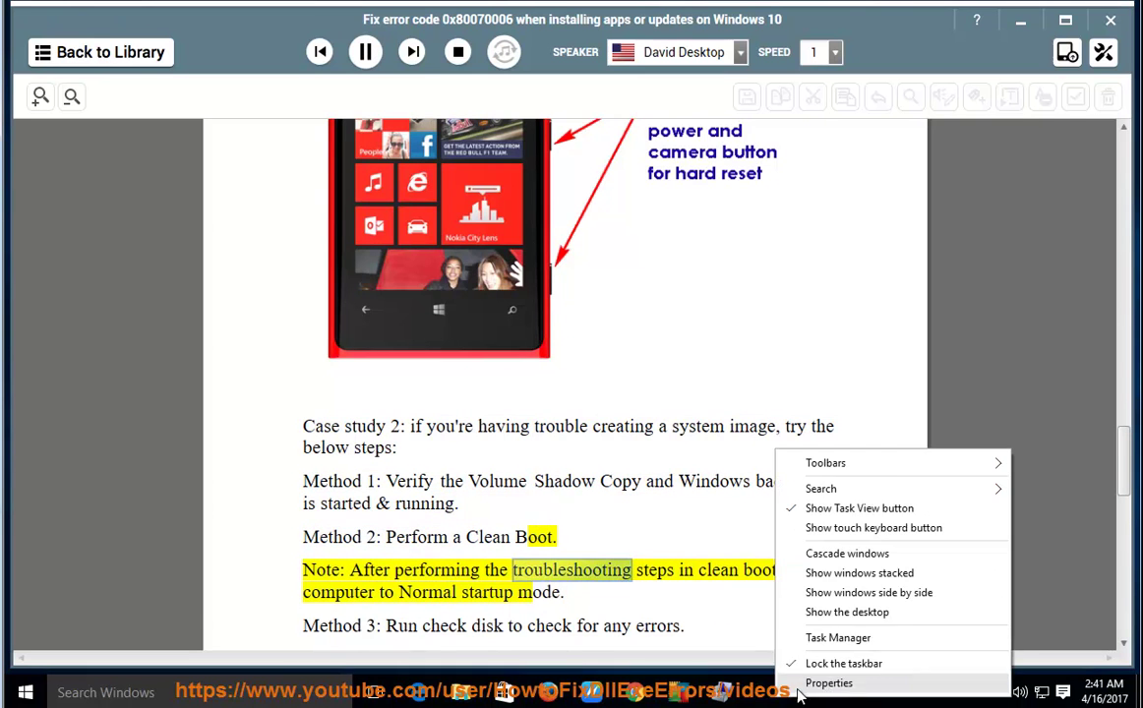
{"action": "left_click", "coordinate": [837, 637]}
{"action": "left_click", "coordinate": [373, 165]}
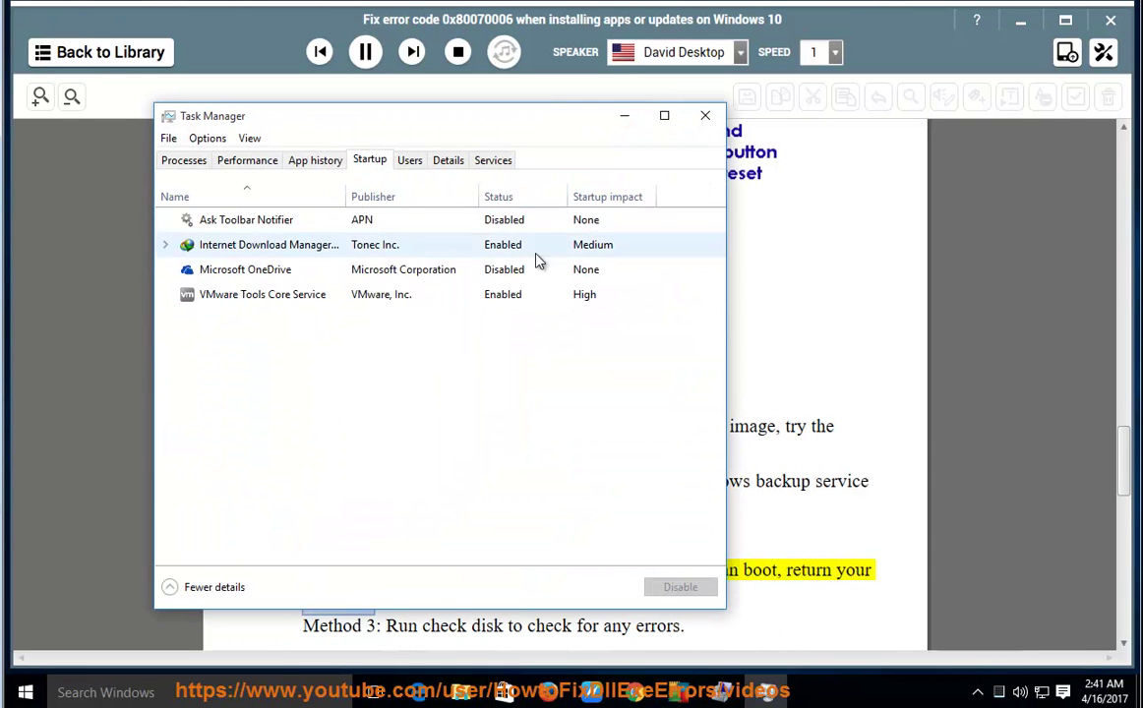
{"action": "left_click", "coordinate": [520, 270]}
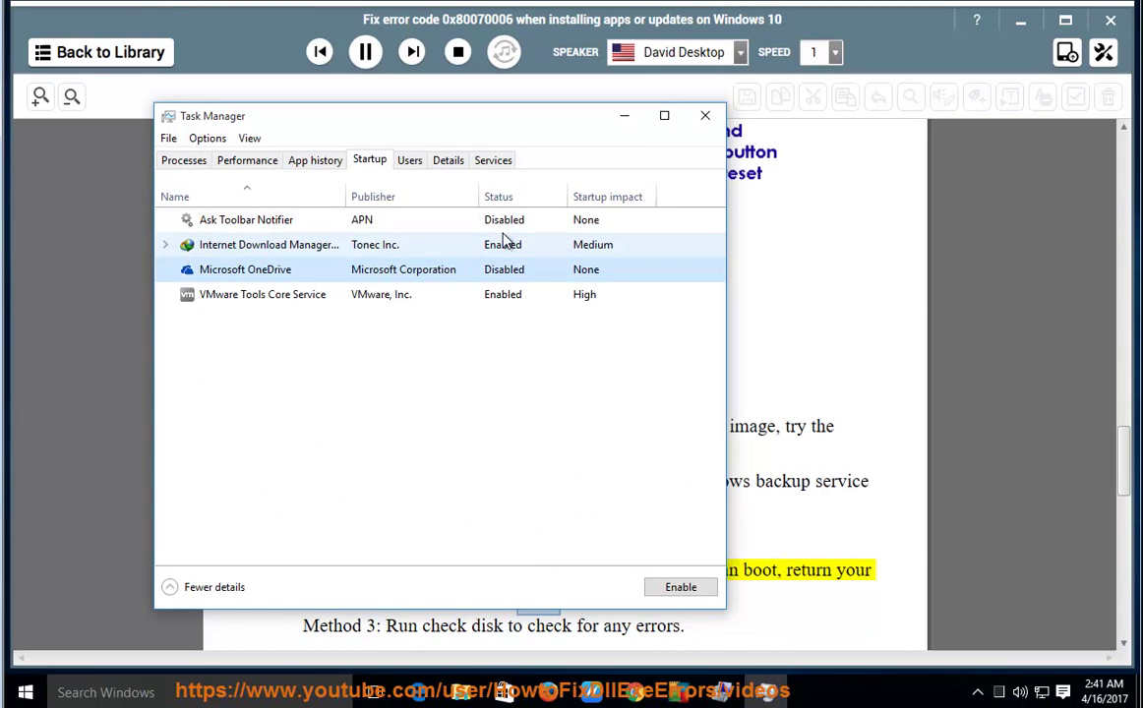
{"action": "left_click", "coordinate": [705, 115]}
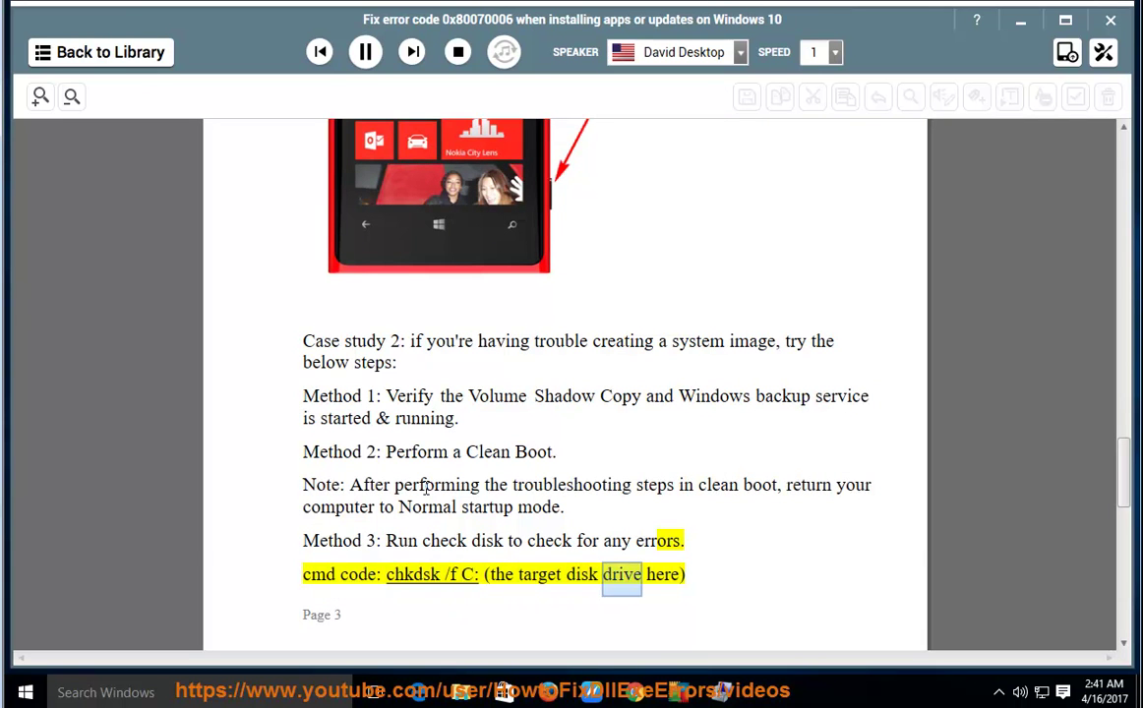
- Pause narration at 'If required, restart your computer' after the chkdsk /f C: command
{"action": "left_click", "coordinate": [370, 59]}
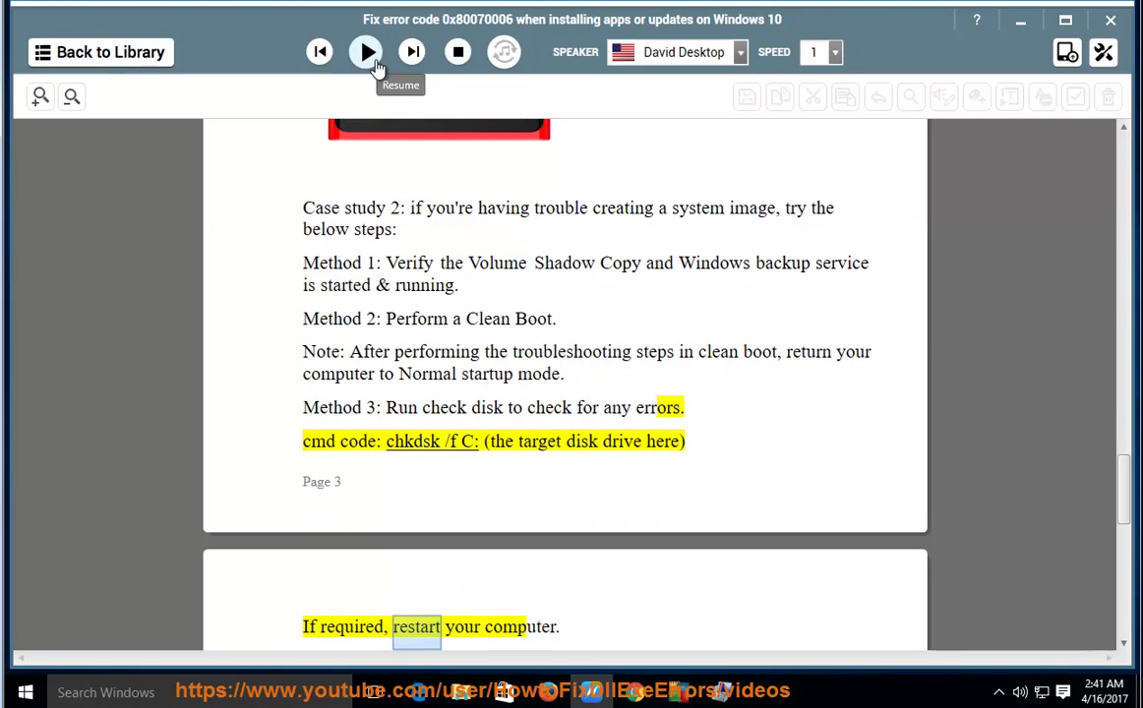